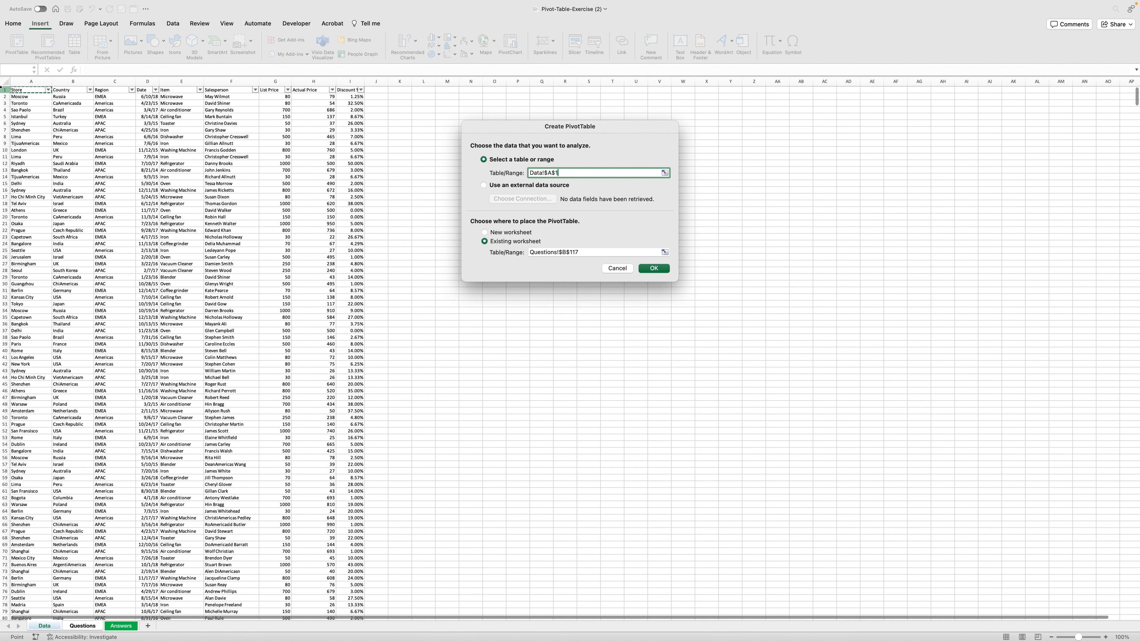
Use Data!$A$1:$I$2340 as the source range and create the PivotTable at Questions!$B$117
{"action": "key", "text": "shift+super+Right"}
{"action": "key", "text": "shift+super+Down"}
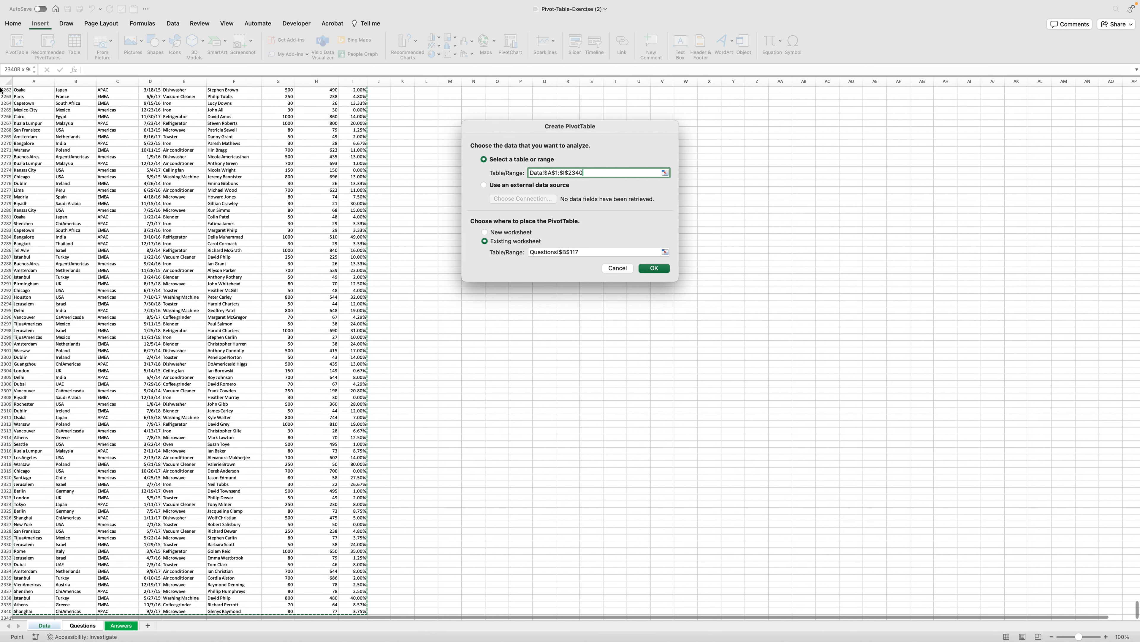
{"action": "key", "text": "Return"}
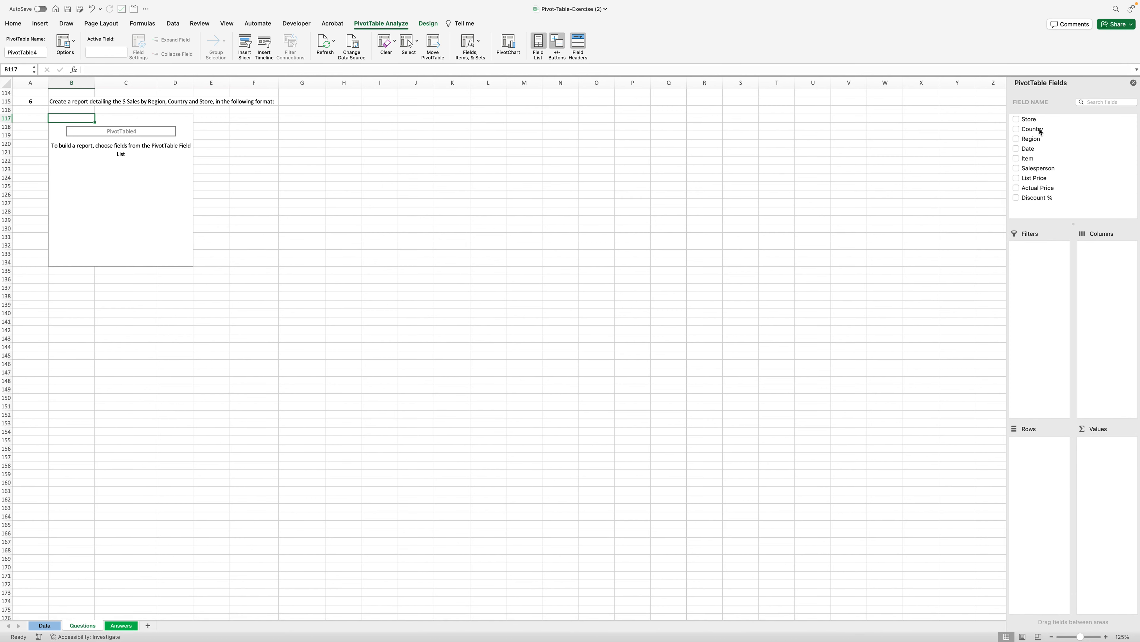
Add Region, Country and Store, in that order, to the rows of the pivot table
{"action": "left_click_drag", "start_coordinate": [1036, 139], "coordinate": [1036, 471]}
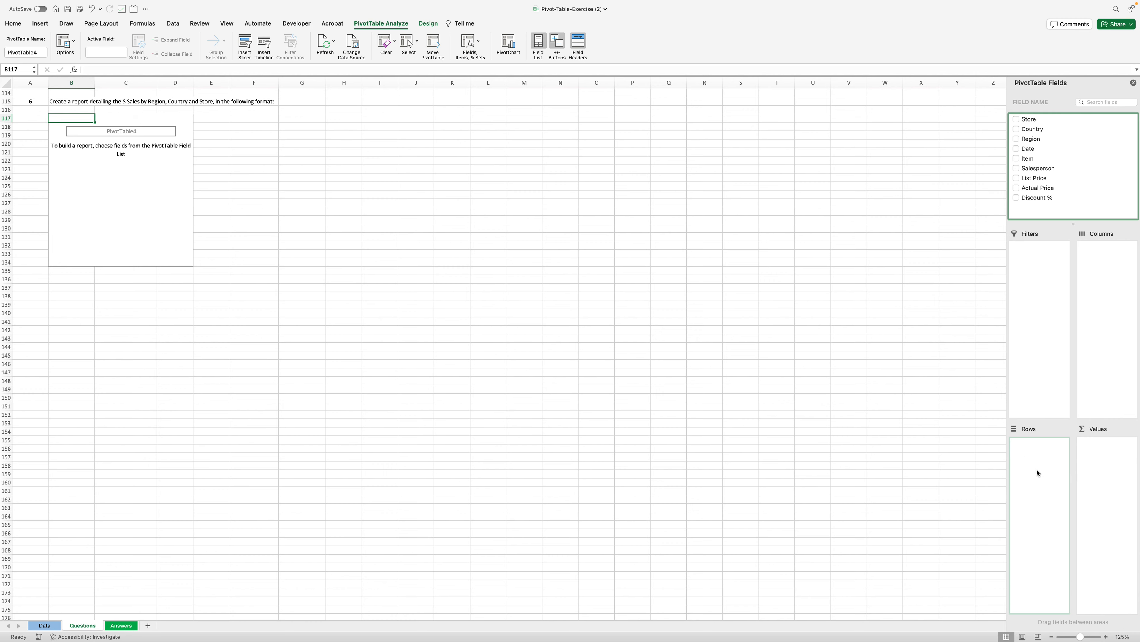
{"action": "left_click_drag", "start_coordinate": [1032, 129], "coordinate": [1051, 485]}
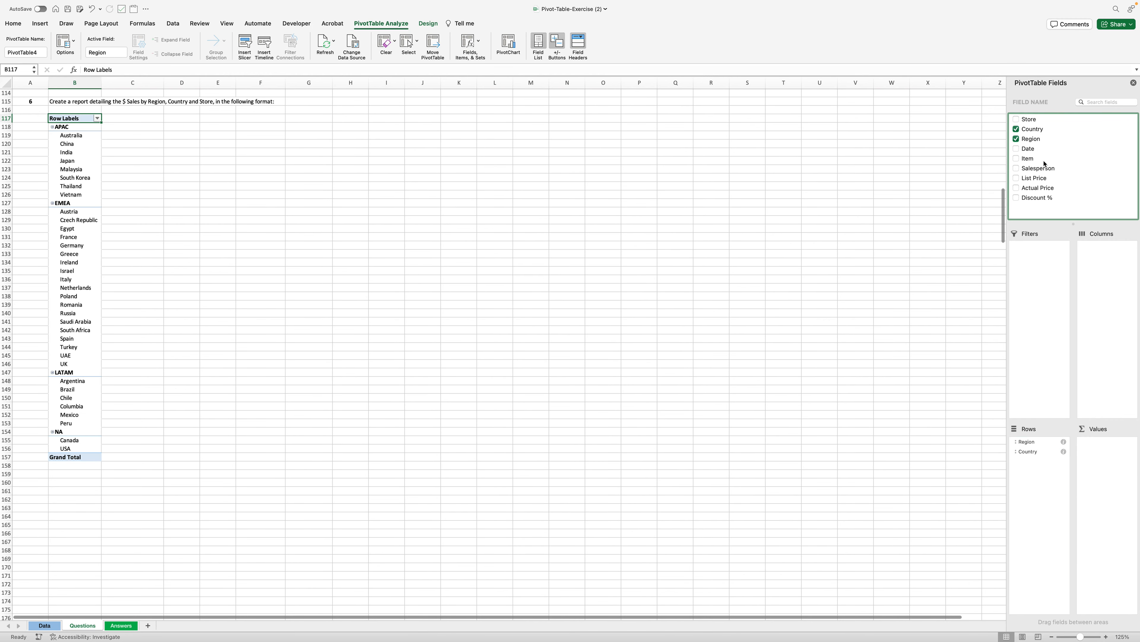
{"action": "left_click_drag", "start_coordinate": [1029, 119], "coordinate": [1038, 512]}
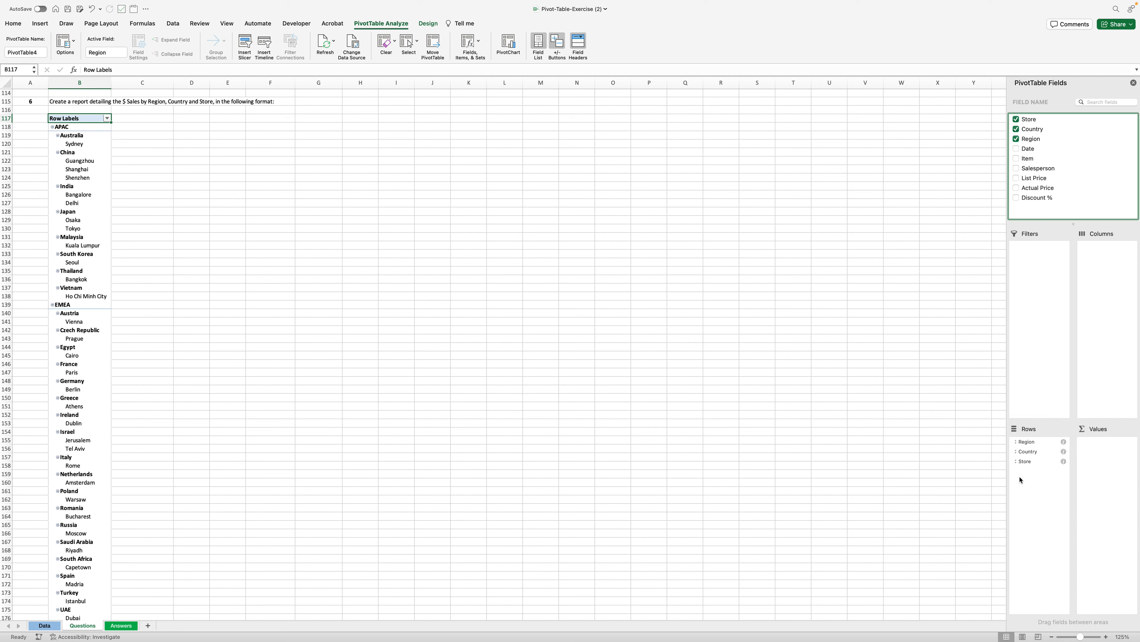
Try placing Country above Region in the pivot table rows, and undo the reordering
{"action": "mouse_move", "coordinate": [1027, 442]}
{"action": "left_mouse_down"}
{"action": "mouse_move", "coordinate": [1018, 436]}
{"action": "mouse_move", "coordinate": [1025, 449]}
{"action": "left_mouse_up"}
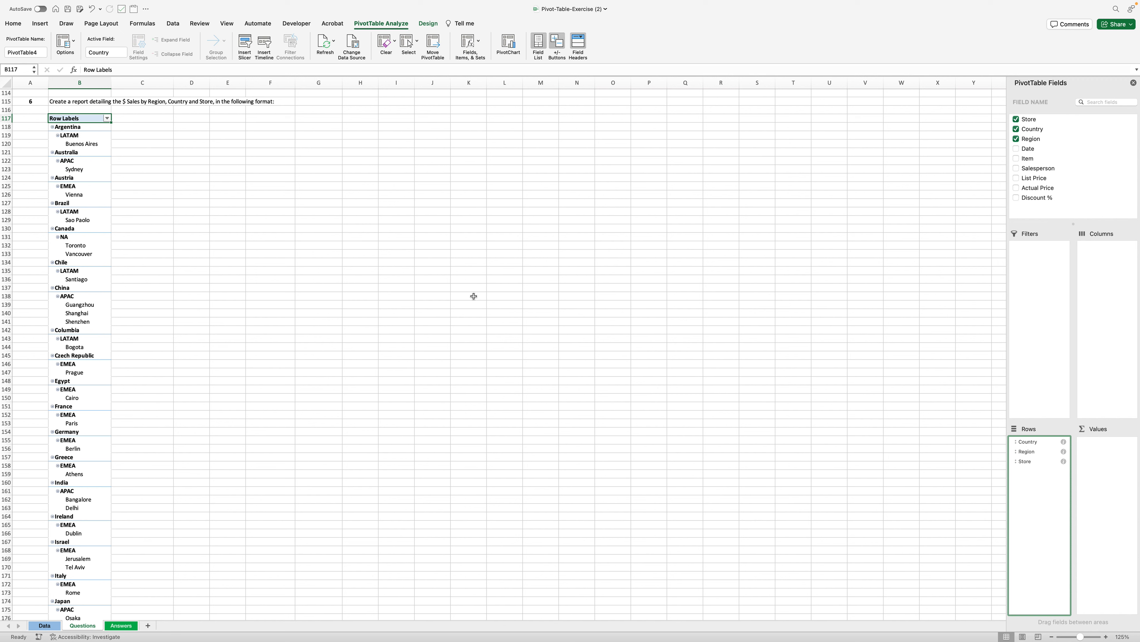
{"action": "key", "text": "super+z"}
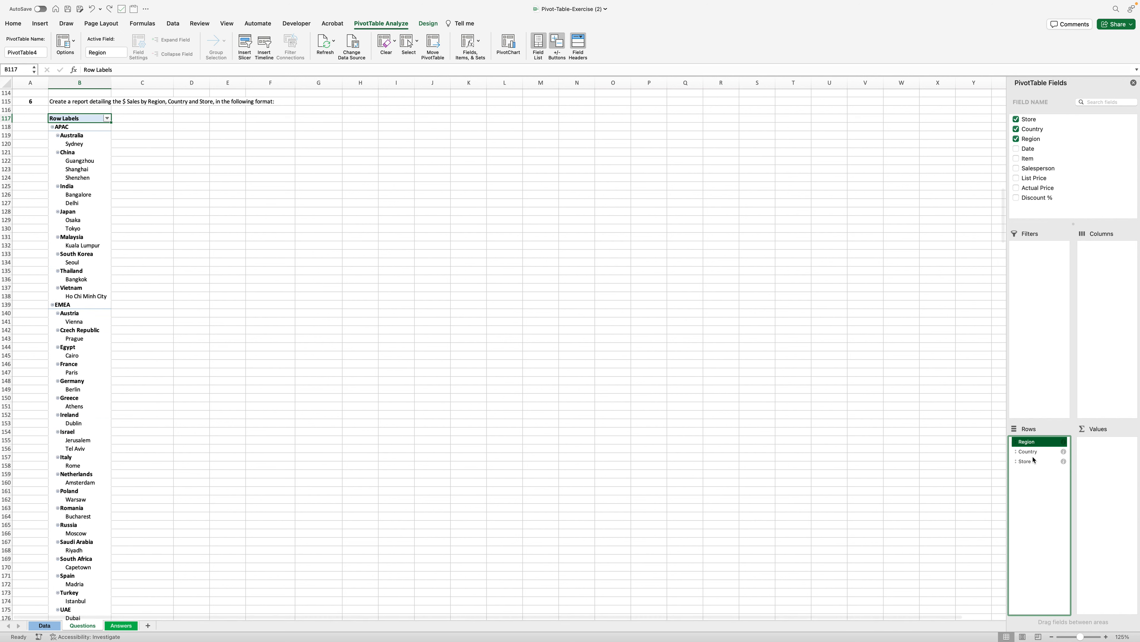
{"action": "left_click", "coordinate": [1029, 452]}
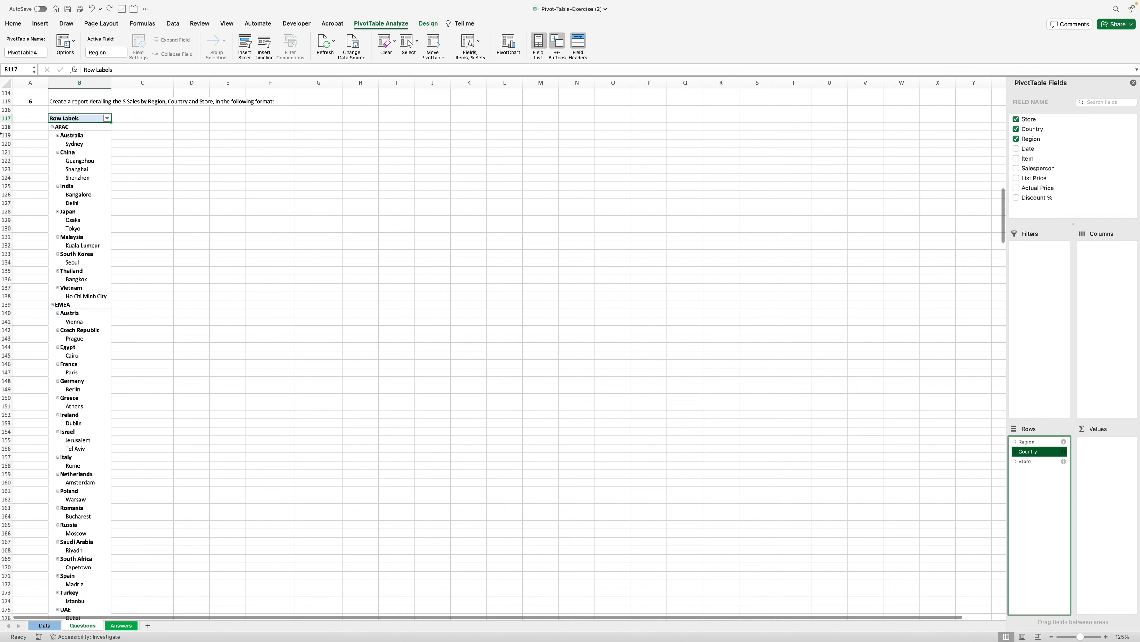
Collapse the APAC, EMEA, LATAM and NA regions in the pivot table
{"action": "left_click", "coordinate": [52, 127]}
{"action": "left_click", "coordinate": [53, 136]}
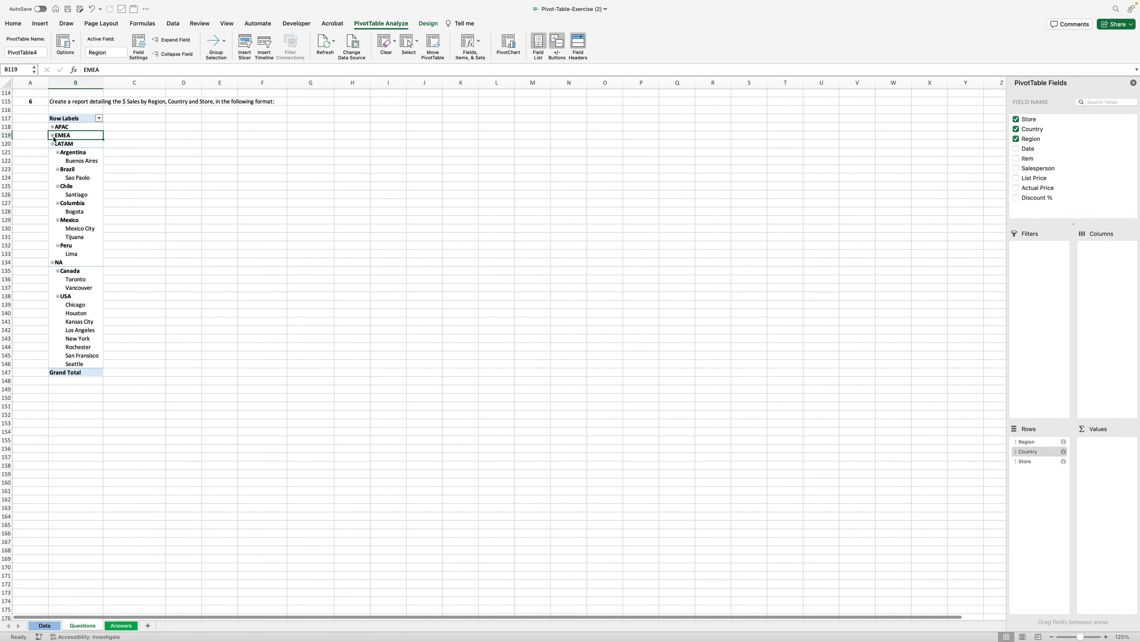
{"action": "left_click", "coordinate": [52, 144]}
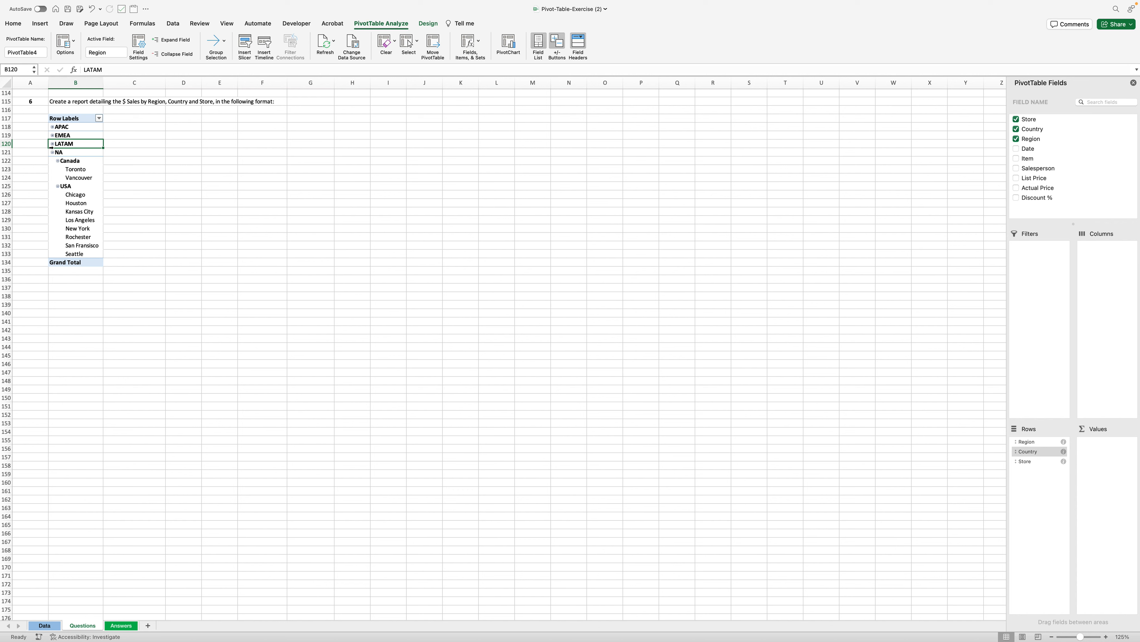
{"action": "left_click", "coordinate": [52, 152]}
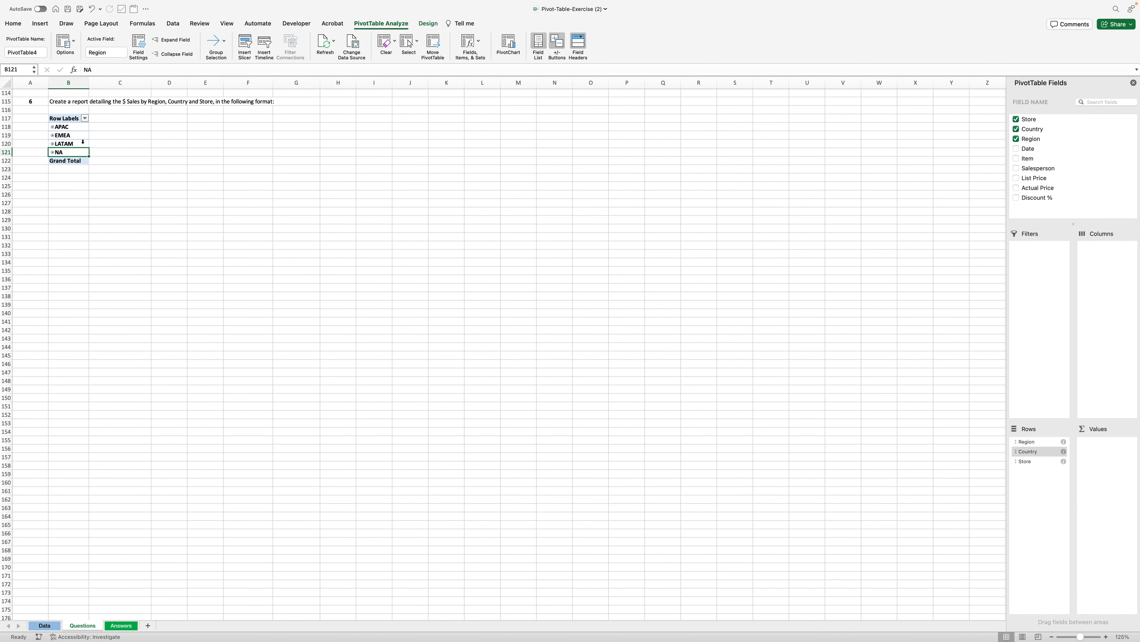
Place Country above Region in the rows and collapse Argentina, Australia, Austria and Brazil
{"action": "left_click", "coordinate": [1036, 452]}
{"action": "mouse_move", "coordinate": [1036, 452]}
{"action": "left_mouse_down"}
{"action": "mouse_move", "coordinate": [1031, 434]}
{"action": "mouse_move", "coordinate": [1023, 440]}
{"action": "left_mouse_up"}
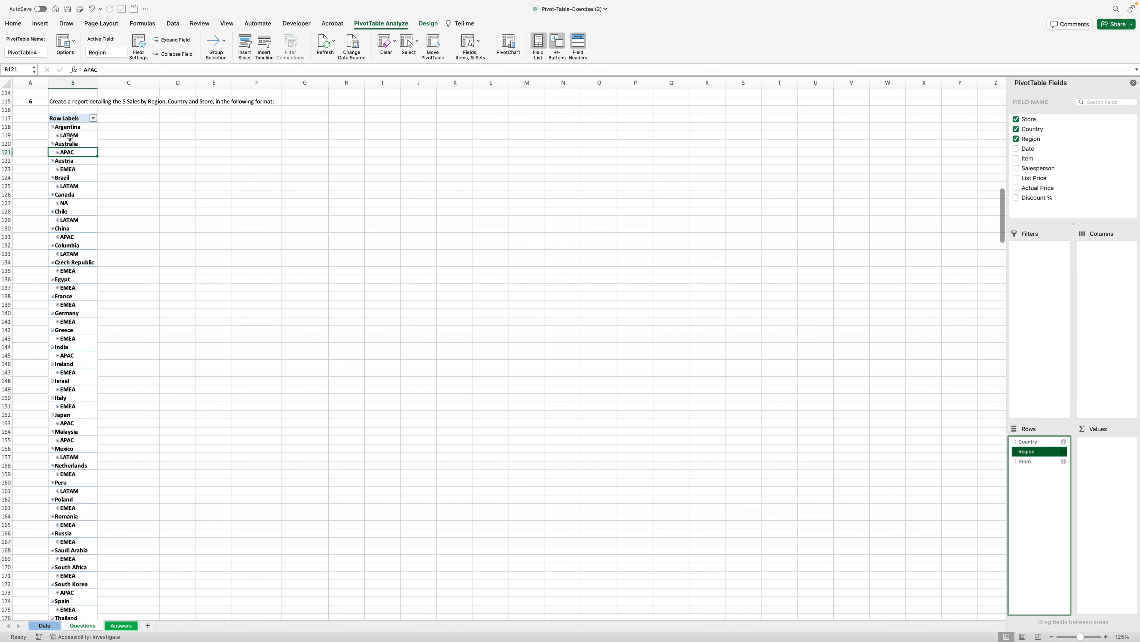
{"action": "left_click", "coordinate": [52, 127]}
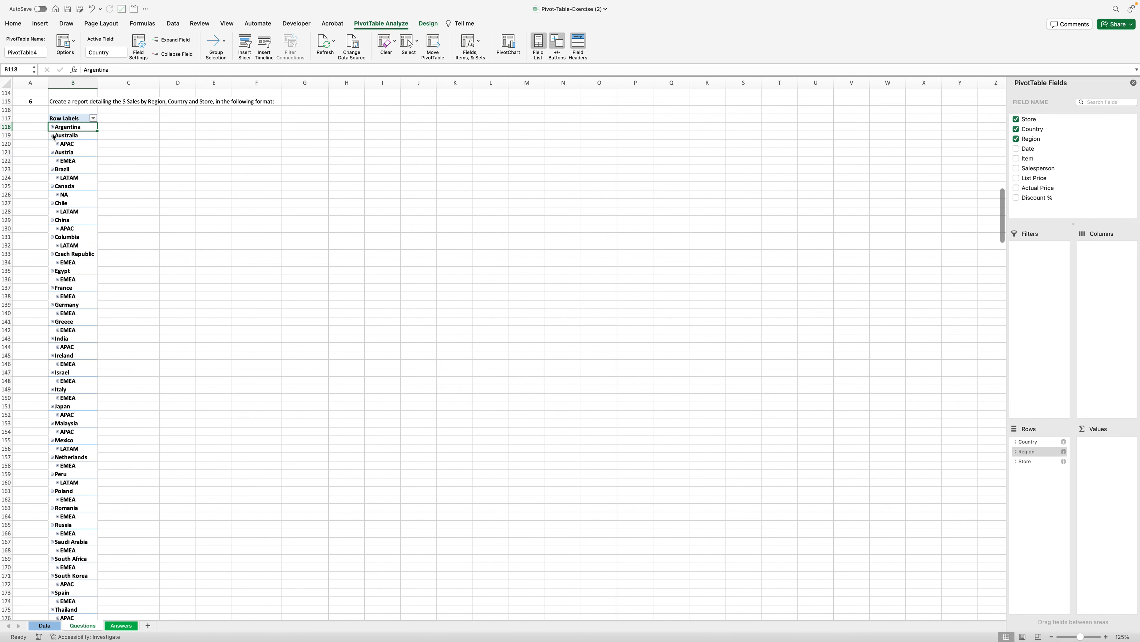
{"action": "left_click", "coordinate": [53, 135]}
{"action": "left_click", "coordinate": [52, 144]}
{"action": "left_click", "coordinate": [52, 153]}
Look through the country-first row list and expand Argentina again to show its region
{"action": "scroll", "coordinate": [134, 271], "scroll_direction": "down", "scroll_amount": 10}
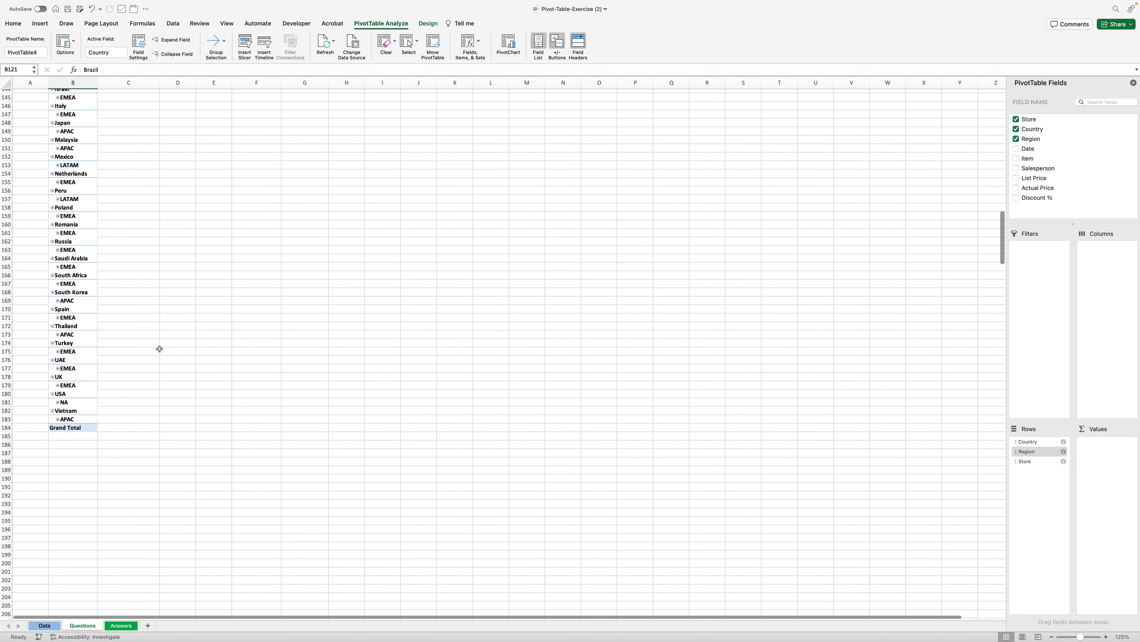
{"action": "scroll", "coordinate": [159, 349], "scroll_direction": "up", "scroll_amount": 10}
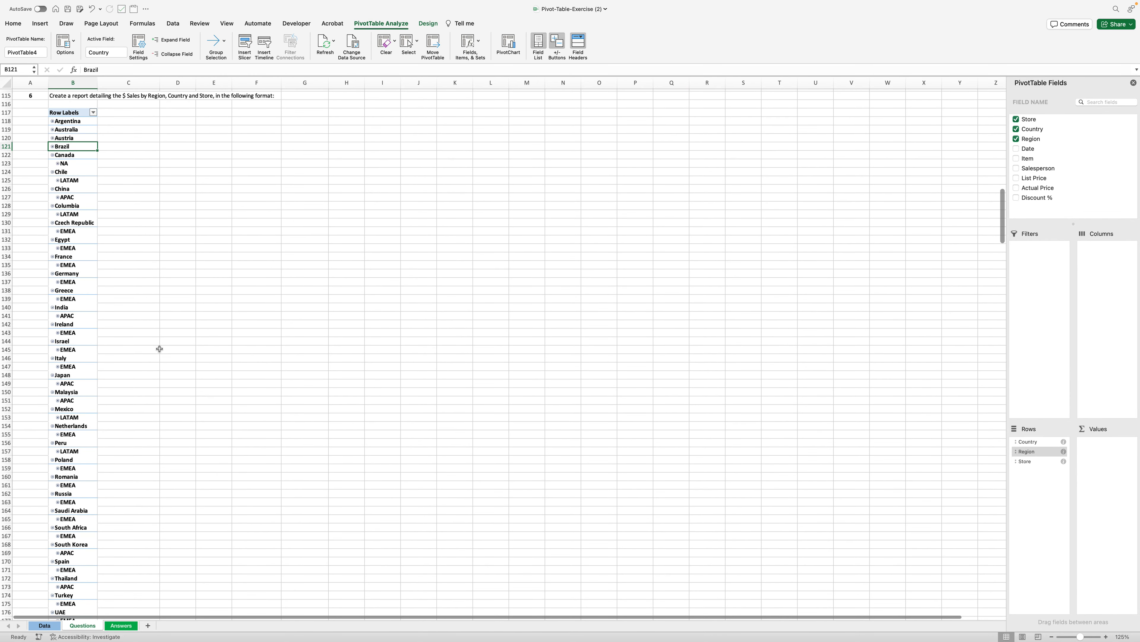
{"action": "left_click", "coordinate": [52, 121]}
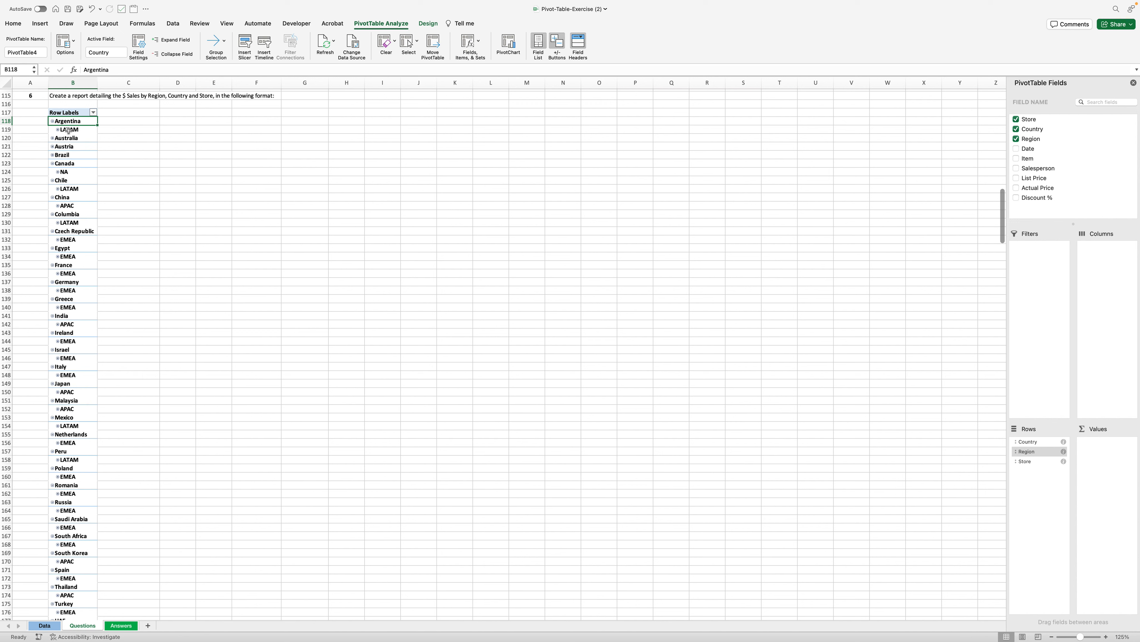
Put Region back above Country in the rows and expand APAC to its countries and stores
{"action": "mouse_move", "coordinate": [1034, 451]}
{"action": "left_mouse_down"}
{"action": "mouse_move", "coordinate": [1020, 434]}
{"action": "mouse_move", "coordinate": [1026, 440]}
{"action": "left_mouse_up"}
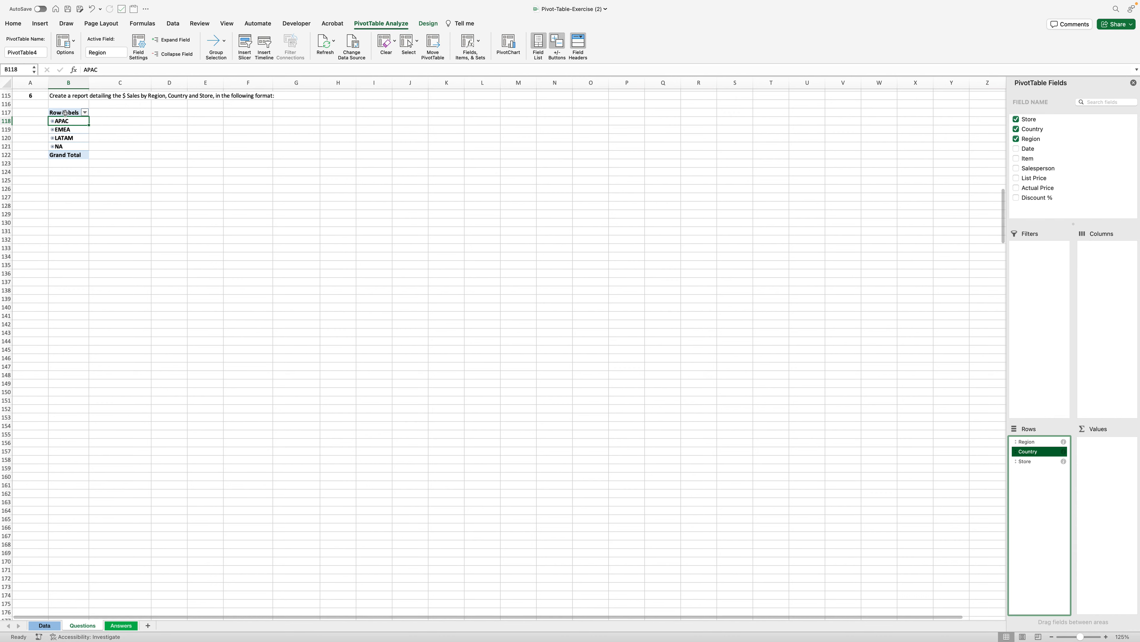
{"action": "left_click", "coordinate": [52, 122]}
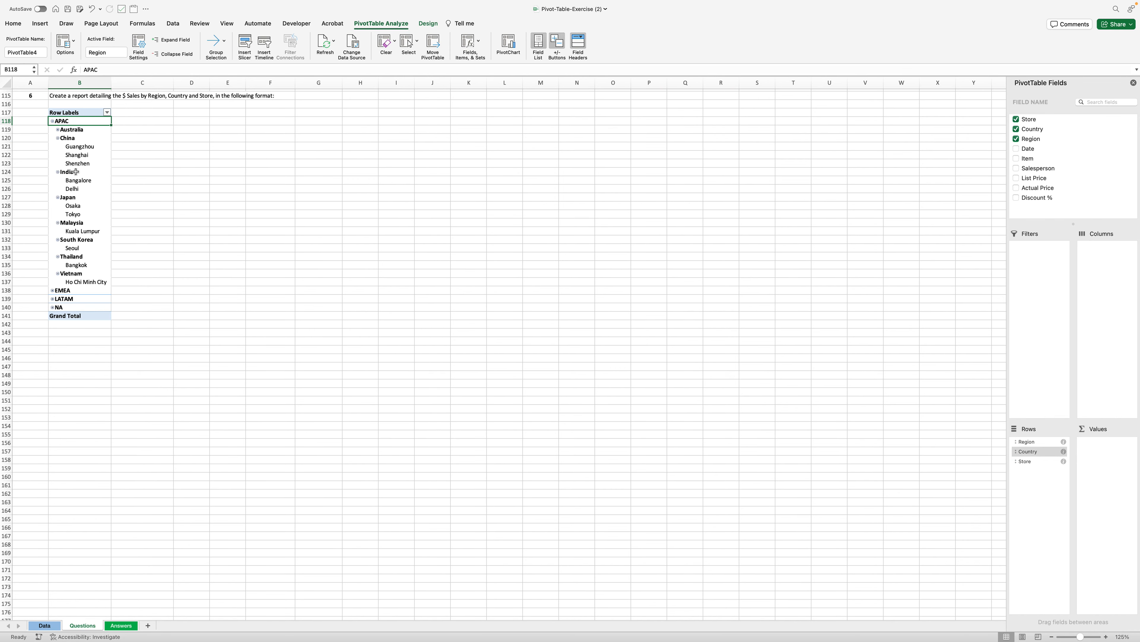
{"action": "left_click_drag", "start_coordinate": [1031, 442], "coordinate": [313, 146]}
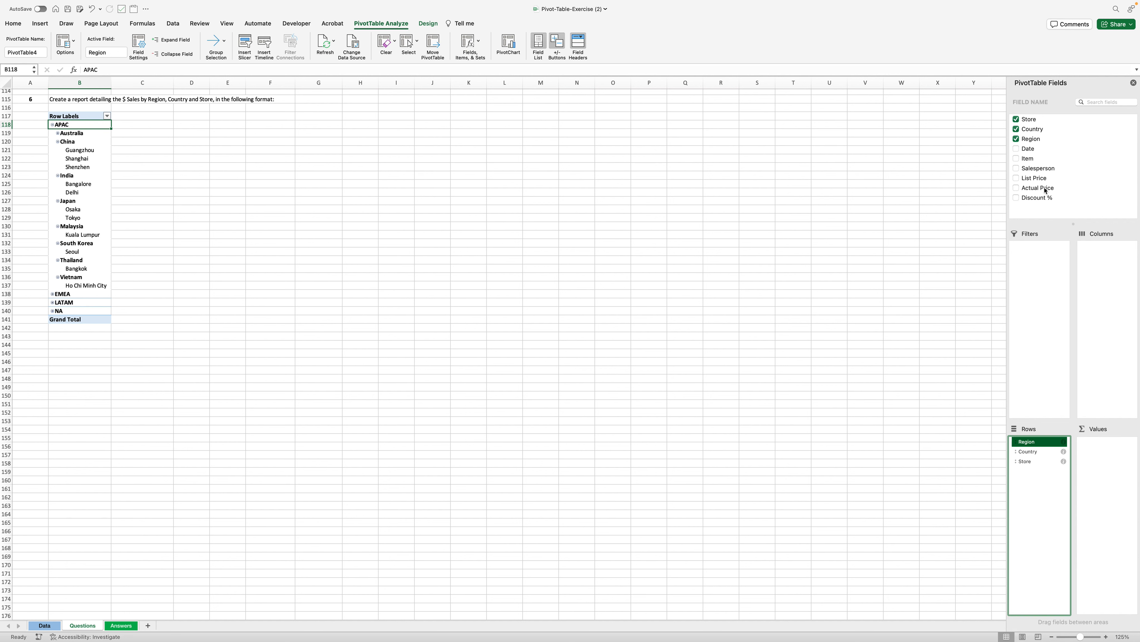
Add Actual Price to the pivot table values and format it as Currency with the $ symbol and two decimal places
{"action": "left_click_drag", "start_coordinate": [1042, 188], "coordinate": [1128, 458]}
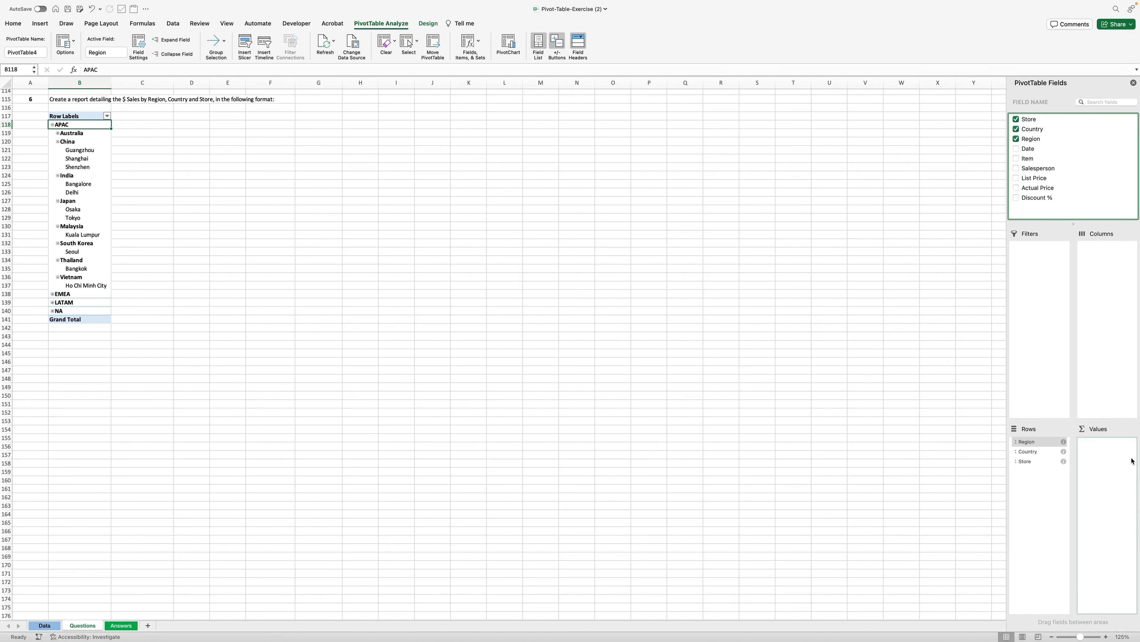
{"action": "left_click", "coordinate": [131, 117]}
{"action": "right_click", "coordinate": [132, 117]}
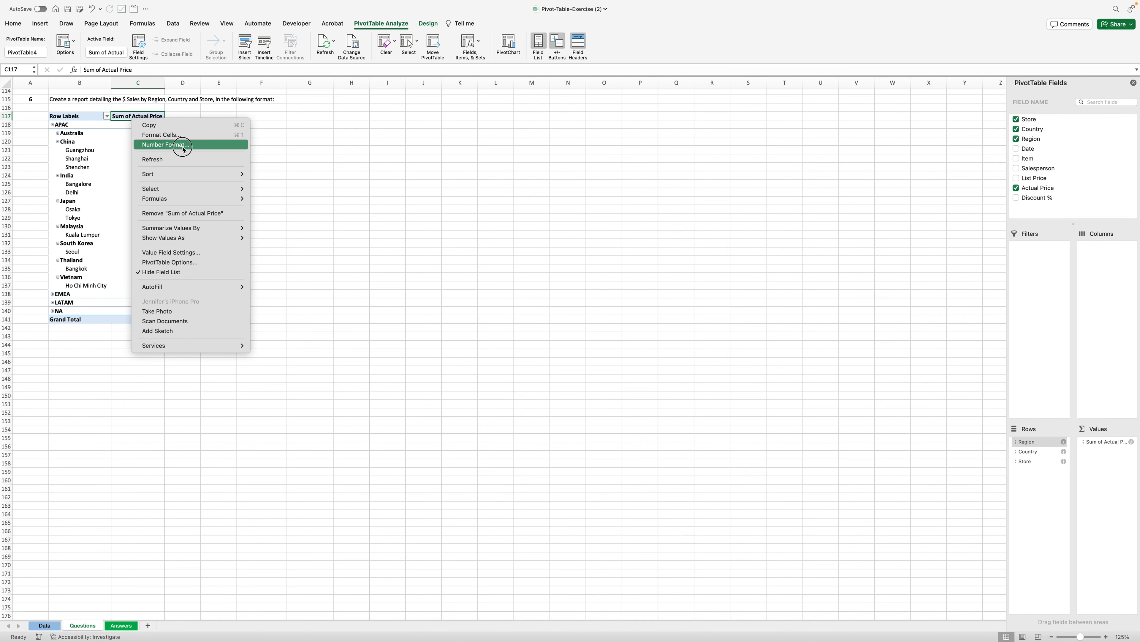
{"action": "left_click", "coordinate": [558, 175]}
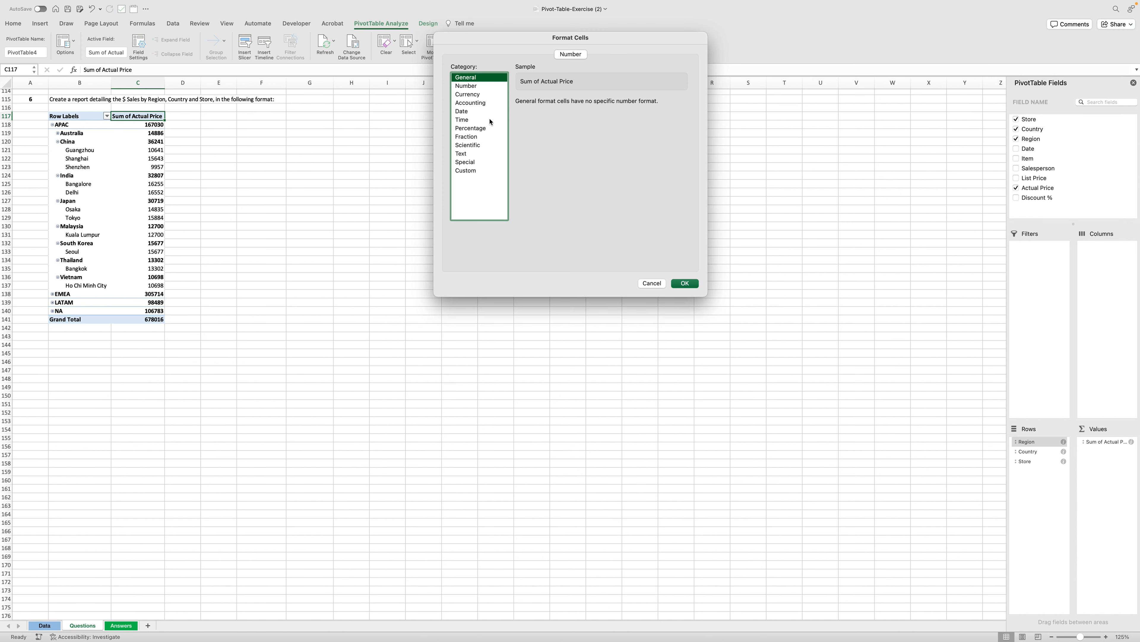
{"action": "left_click", "coordinate": [470, 95]}
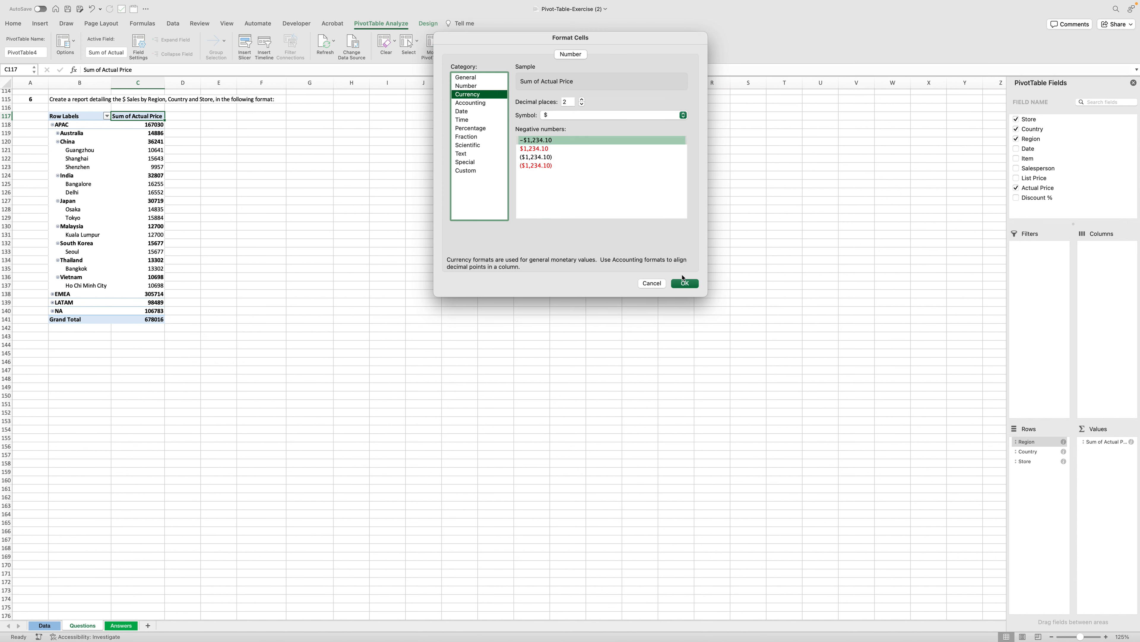
{"action": "left_click", "coordinate": [687, 286]}
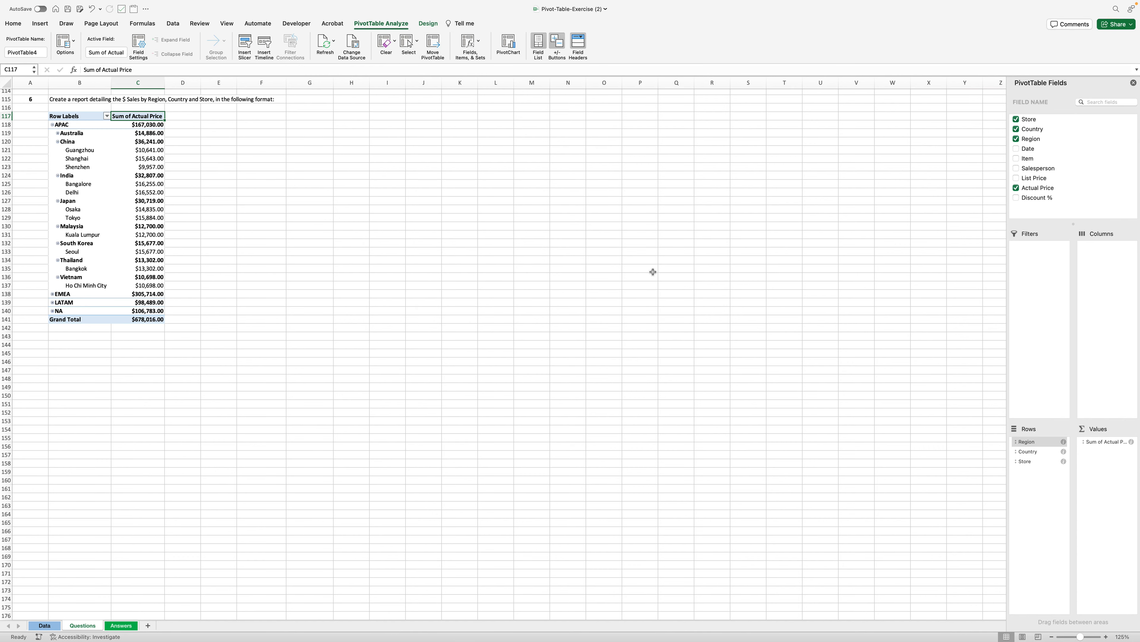
Expand the EMEA region to check its sales by country and store, and collapse it again
{"action": "left_click", "coordinate": [131, 161]}
{"action": "left_click", "coordinate": [139, 185]}
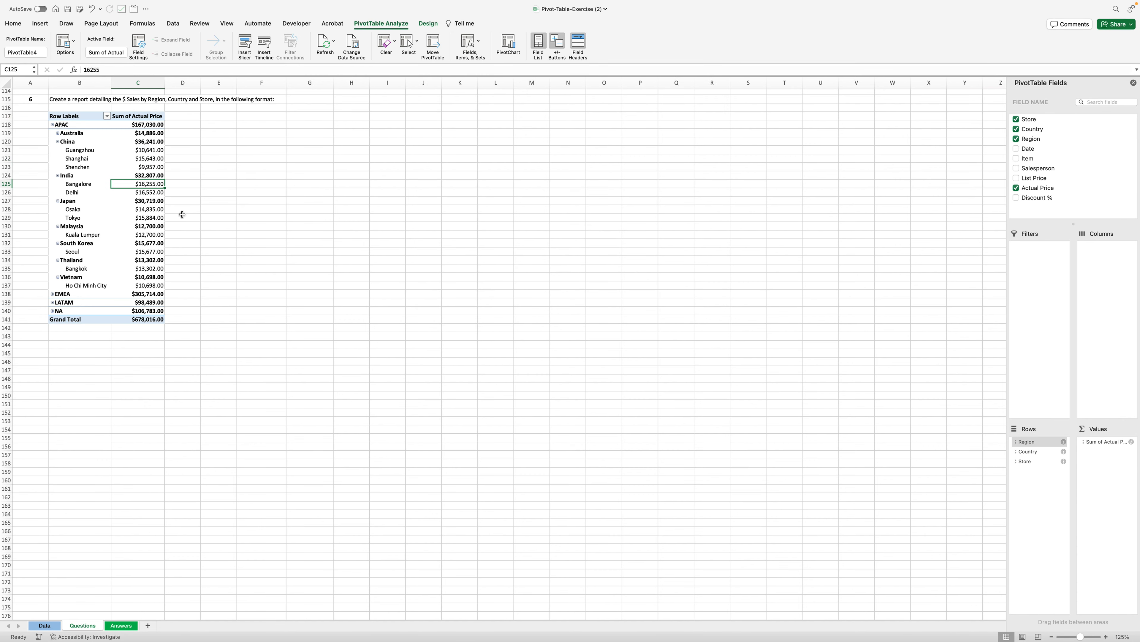
{"action": "left_click", "coordinate": [52, 294]}
{"action": "scroll", "coordinate": [200, 317], "scroll_direction": "down", "scroll_amount": 5}
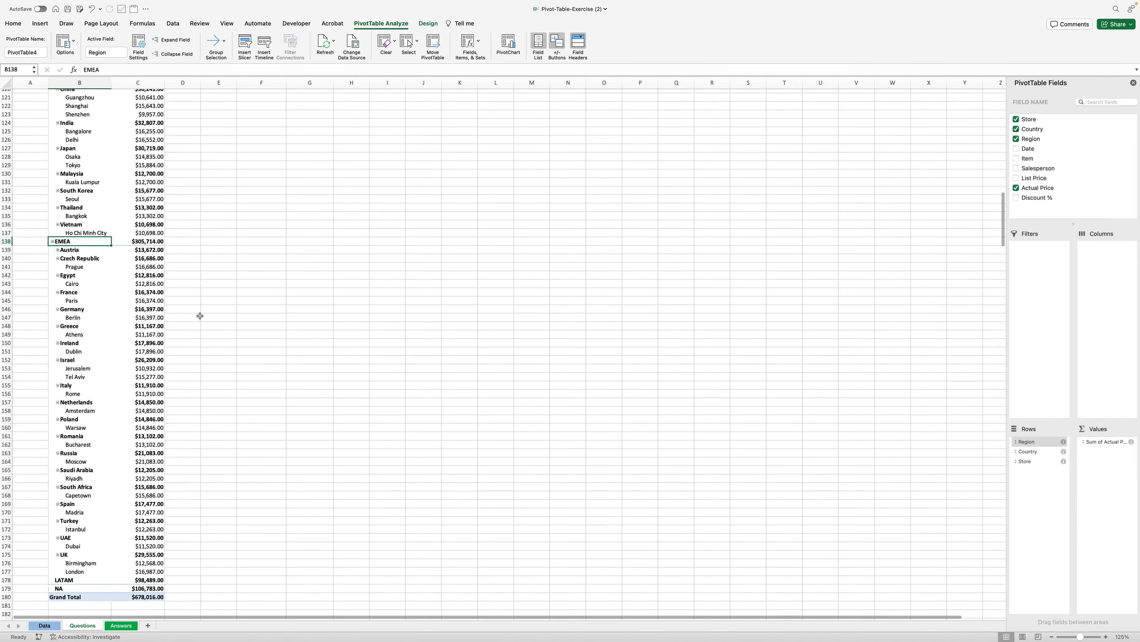
{"action": "left_click", "coordinate": [52, 206]}
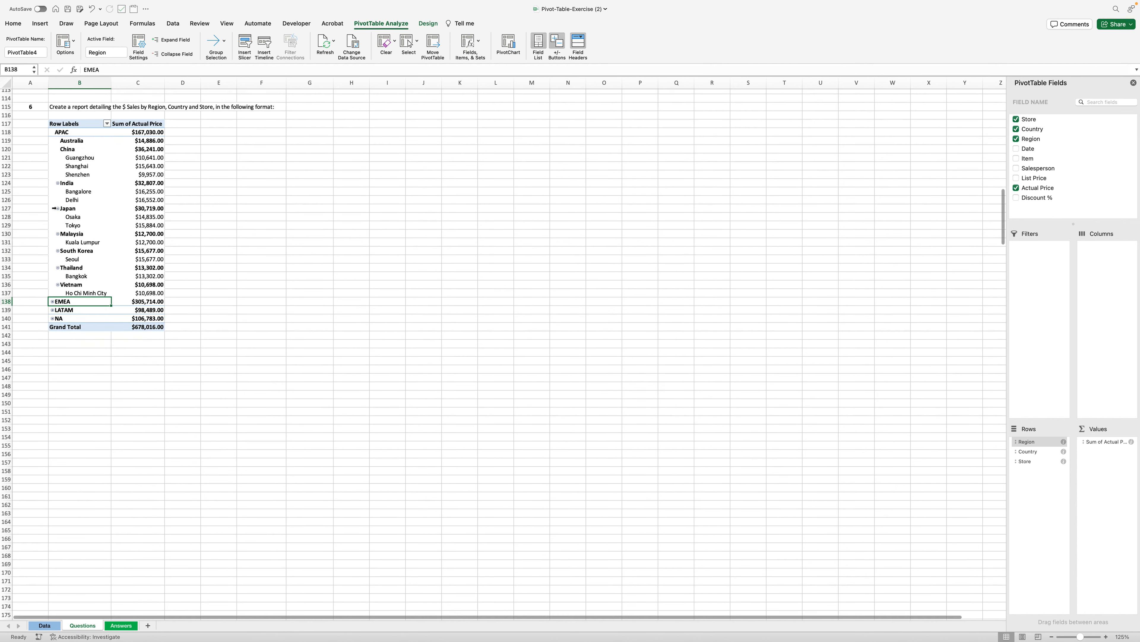
{"action": "scroll", "coordinate": [54, 195], "scroll_direction": "up", "scroll_amount": 5}
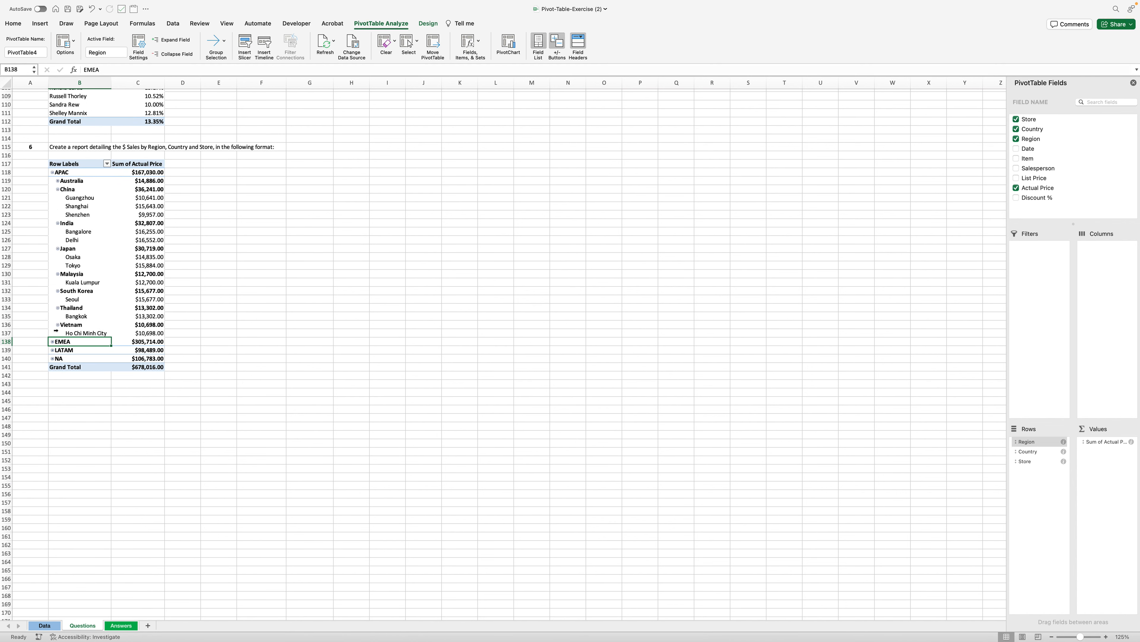
Expand the EMEA and NA regions to show their countries and stores
{"action": "left_click", "coordinate": [52, 342]}
{"action": "scroll", "coordinate": [83, 352], "scroll_direction": "down", "scroll_amount": 9}
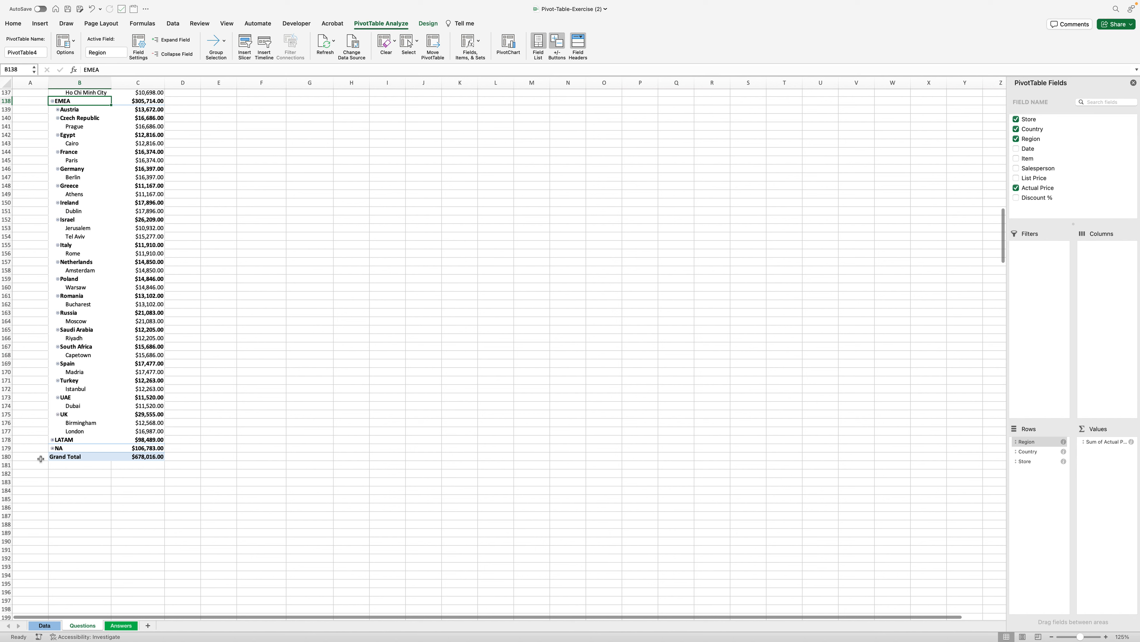
{"action": "left_click", "coordinate": [53, 447]}
{"action": "scroll", "coordinate": [110, 408], "scroll_direction": "up", "scroll_amount": 9}
Try the Tabular Form report layout on the pivot table, and undo the layout change
{"action": "left_click", "coordinate": [113, 225]}
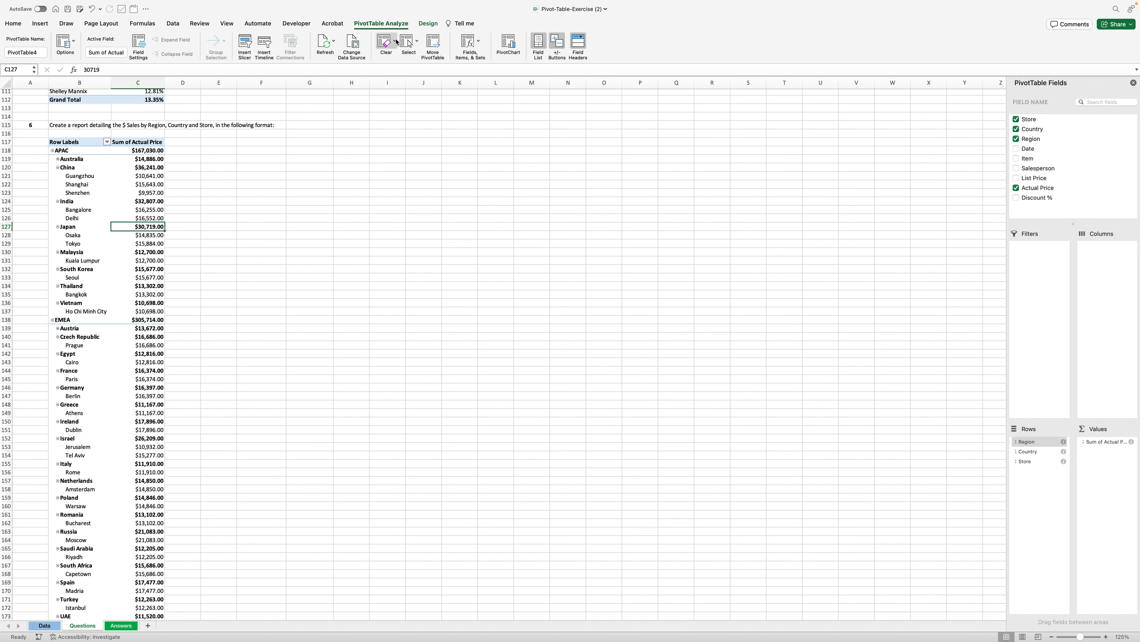
{"action": "left_click", "coordinate": [428, 23]}
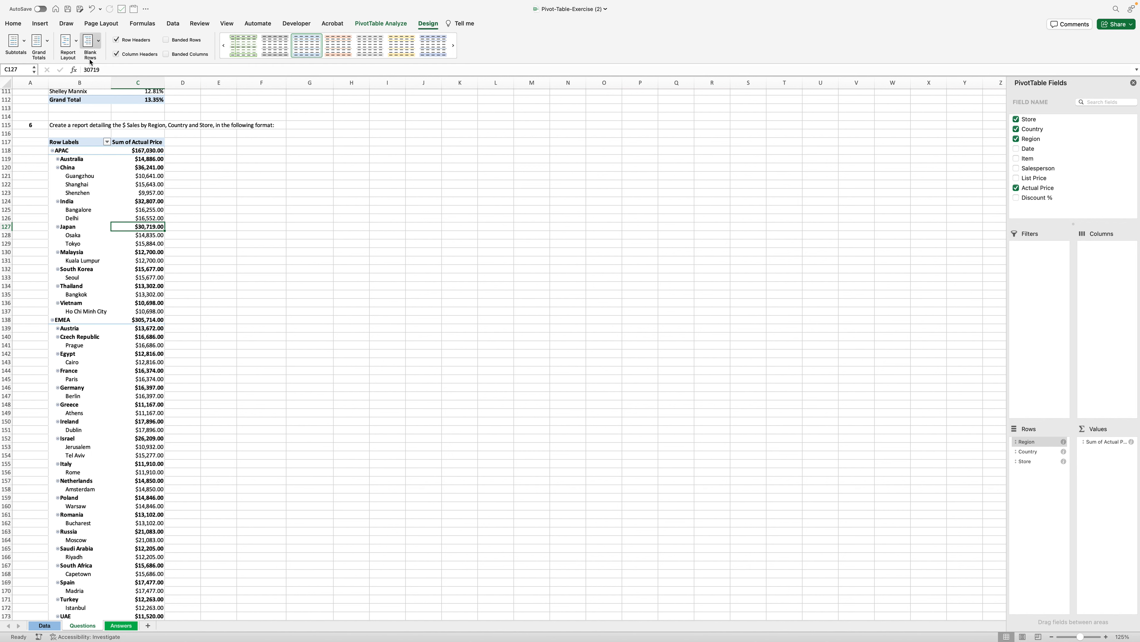
{"action": "left_click", "coordinate": [74, 45]}
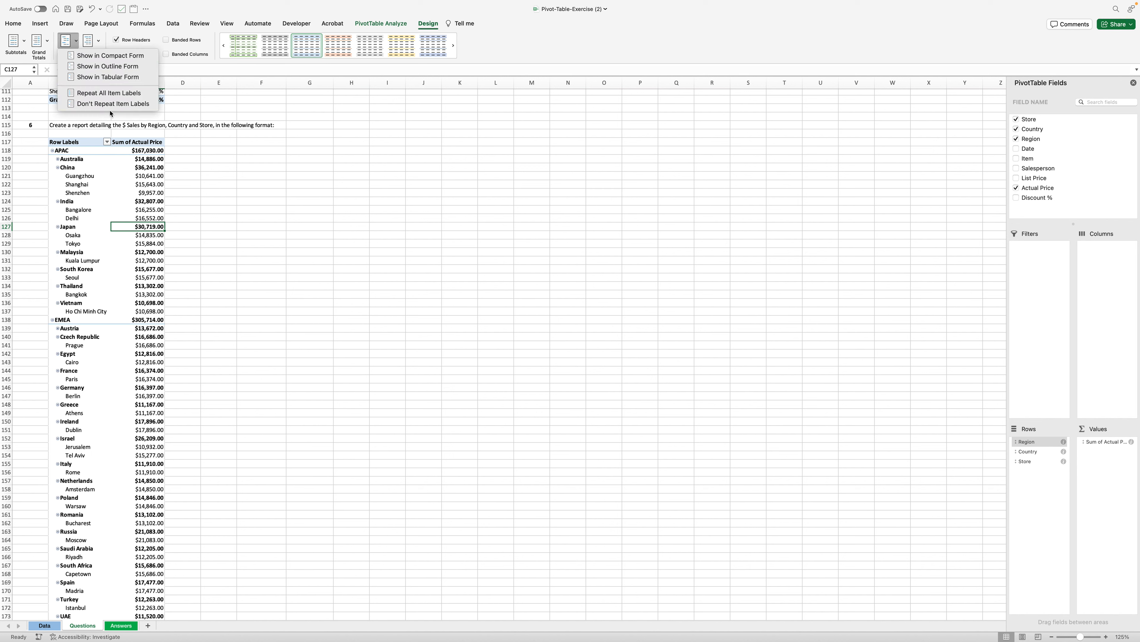
{"action": "left_click", "coordinate": [112, 77]}
{"action": "left_click", "coordinate": [97, 167]}
{"action": "left_click", "coordinate": [89, 157]}
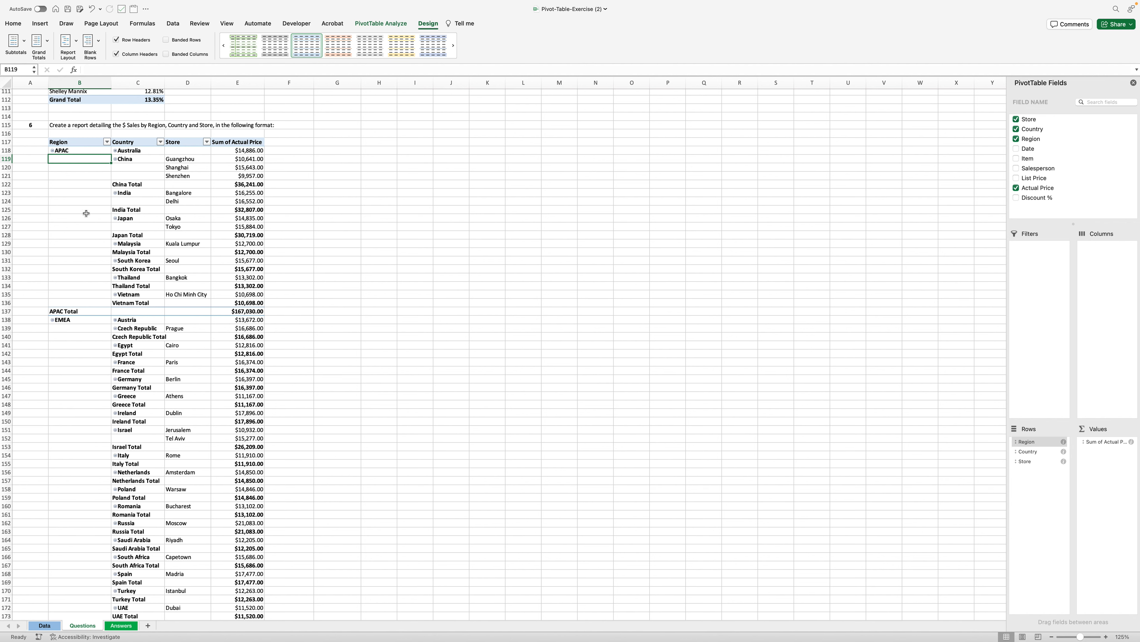
{"action": "key", "text": "super+z"}
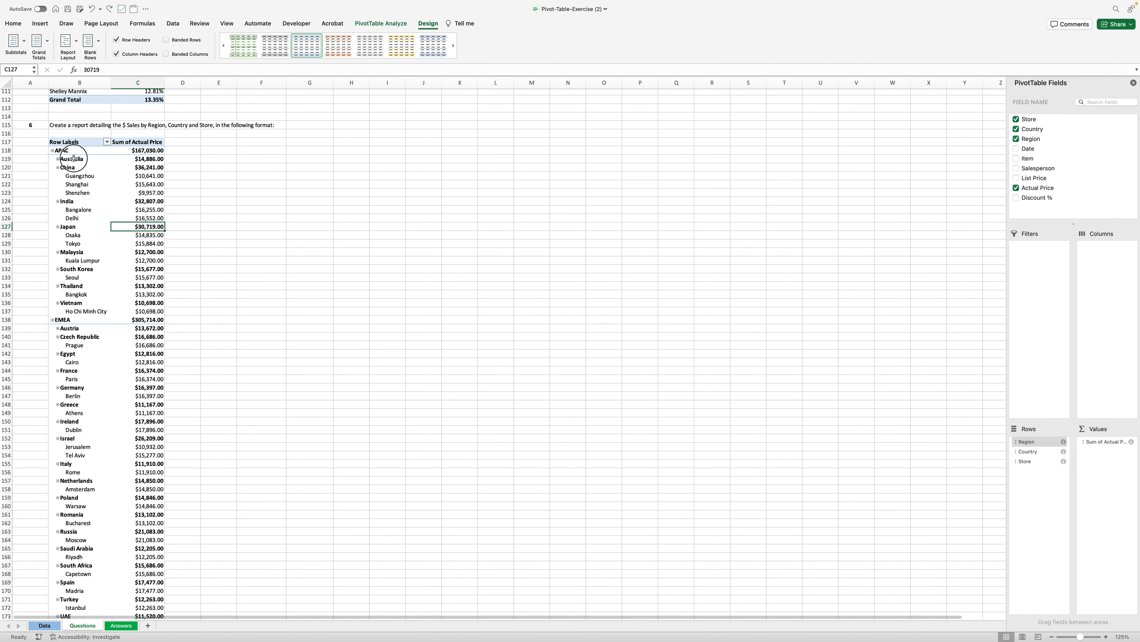
{"action": "left_click", "coordinate": [80, 176]}
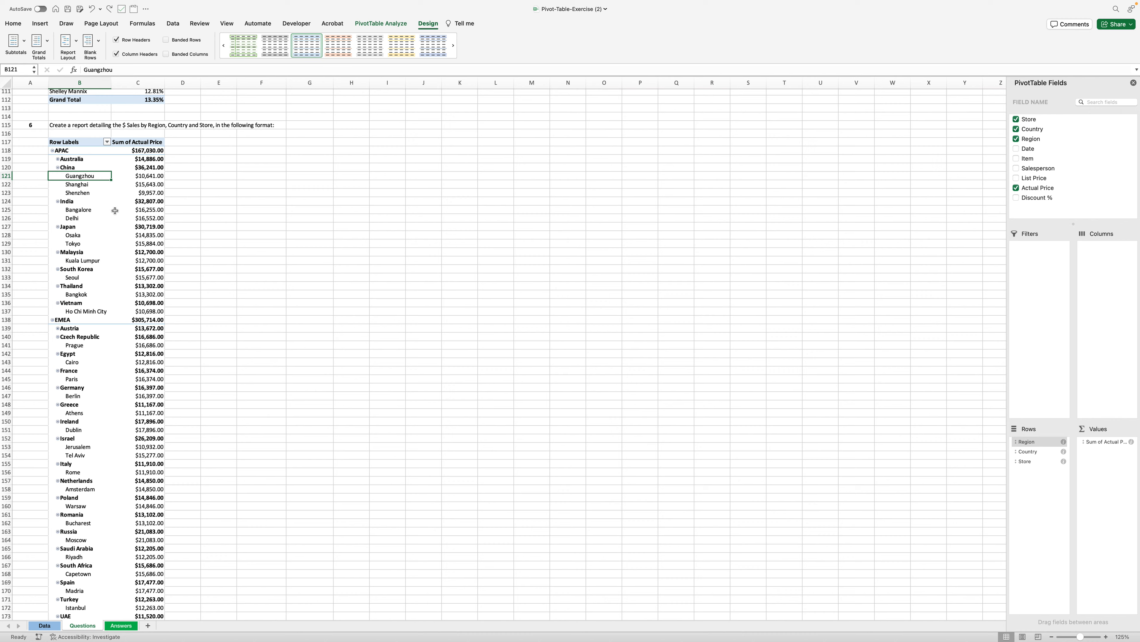
Redo the Tabular Form layout on the pivot table to compare it with the compact layout, and undo it again
{"action": "key", "text": "super+y"}
{"action": "left_click", "coordinate": [132, 143]}
{"action": "left_click", "coordinate": [134, 235]}
{"action": "left_click", "coordinate": [138, 277]}
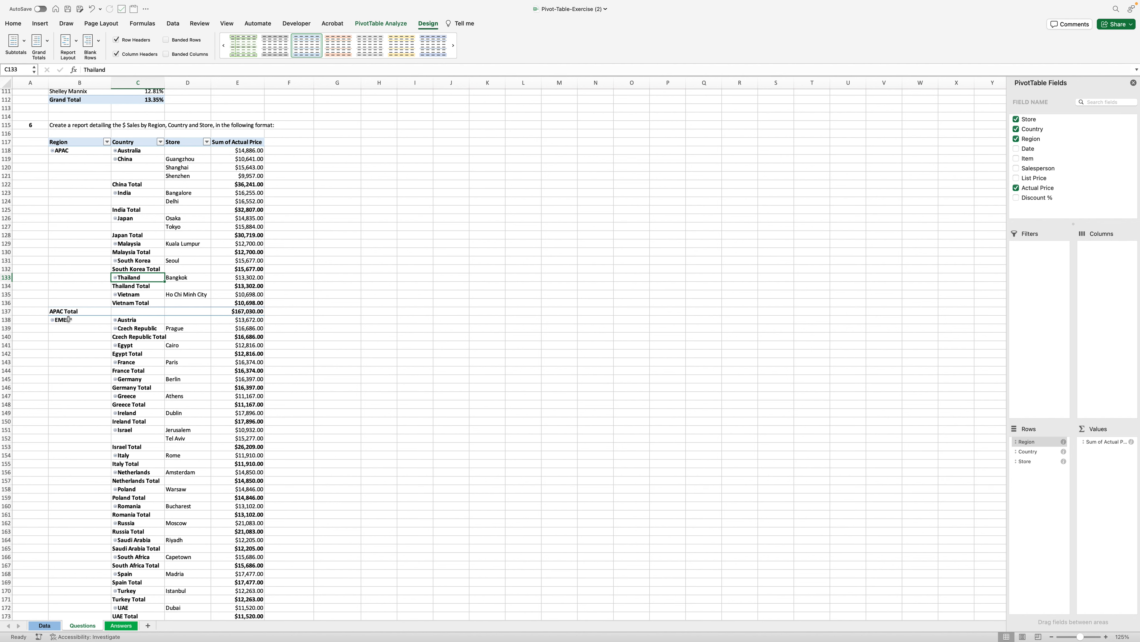
{"action": "key", "text": "super+z"}
{"action": "left_click", "coordinate": [100, 219]}
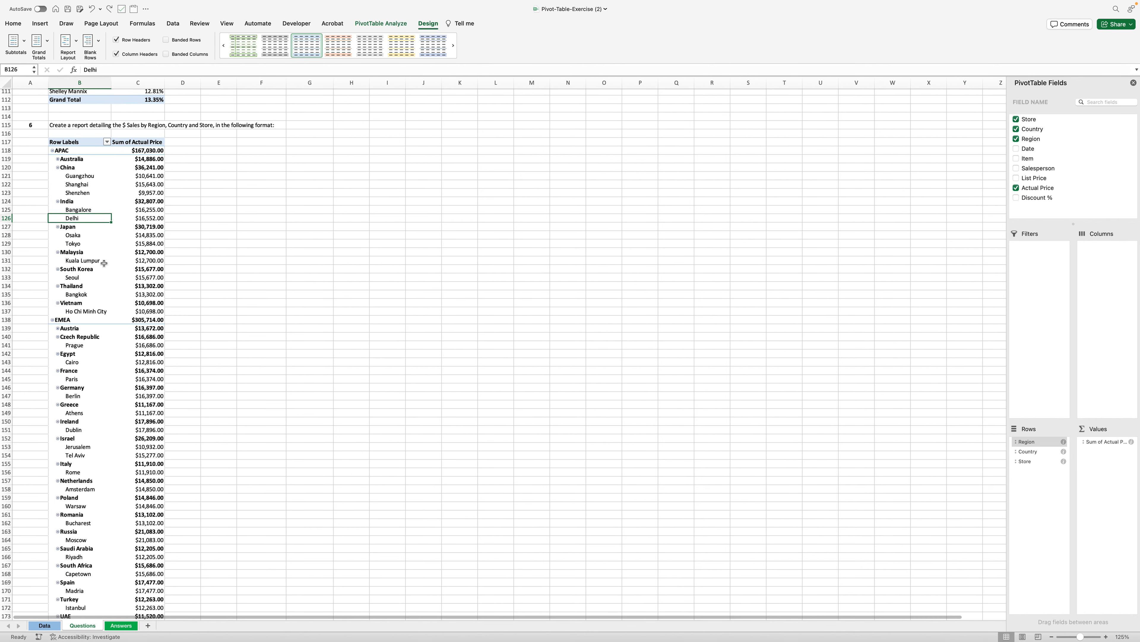
{"action": "left_click", "coordinate": [87, 173]}
{"action": "left_click", "coordinate": [135, 211]}
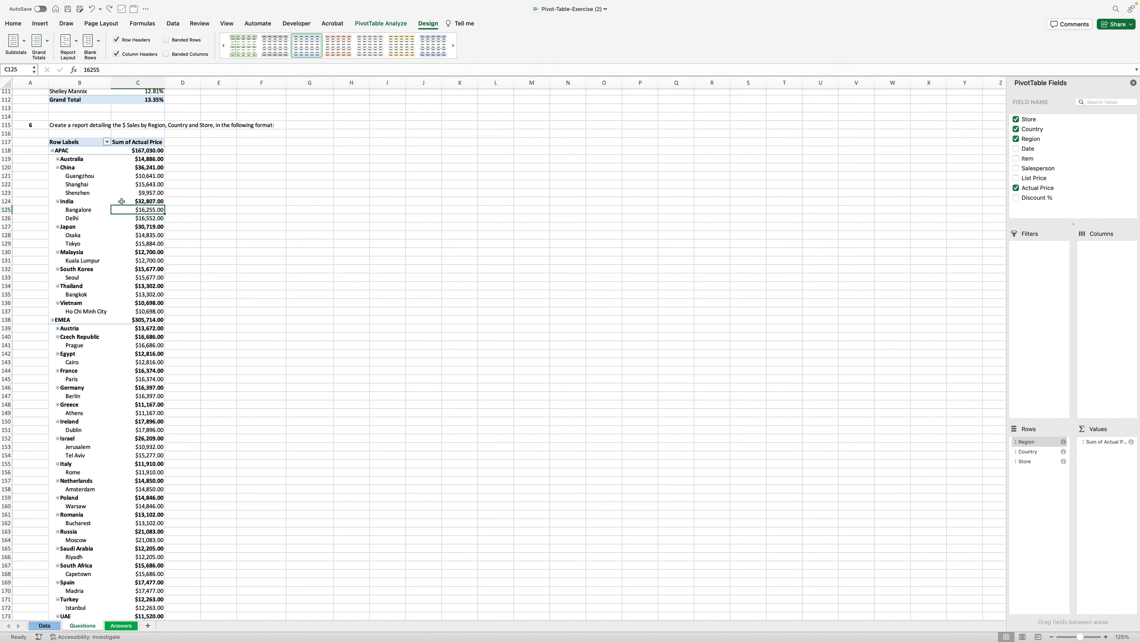
Restore the Tabular Form layout of the pivot table and review its separate Region, Country and Store columns
{"action": "left_click", "coordinate": [150, 177]}
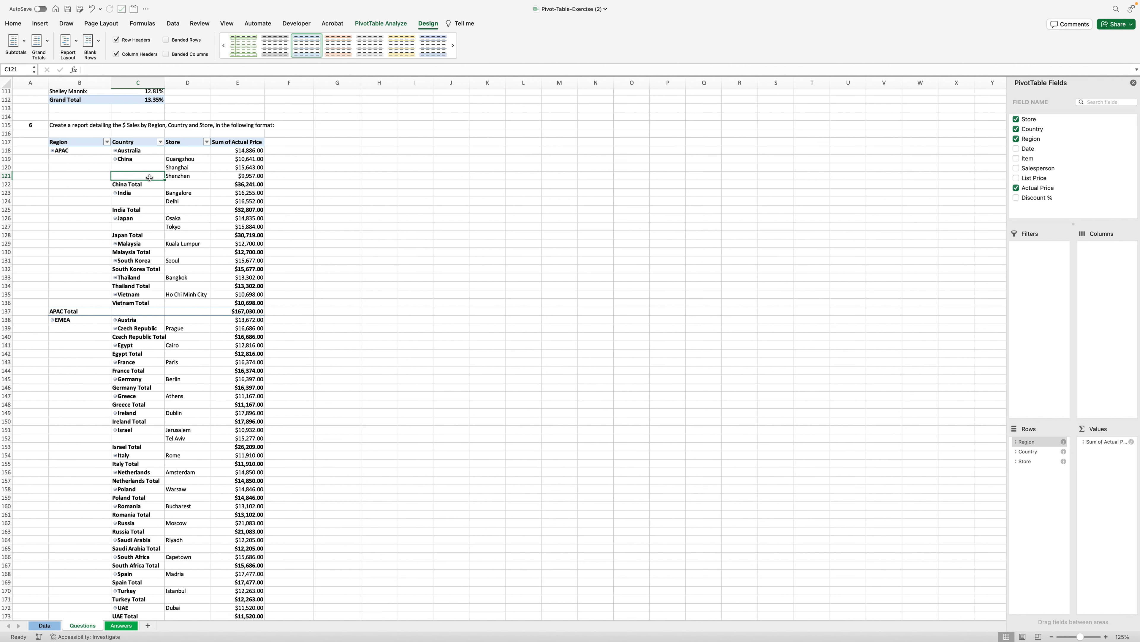
{"action": "left_click", "coordinate": [194, 163]}
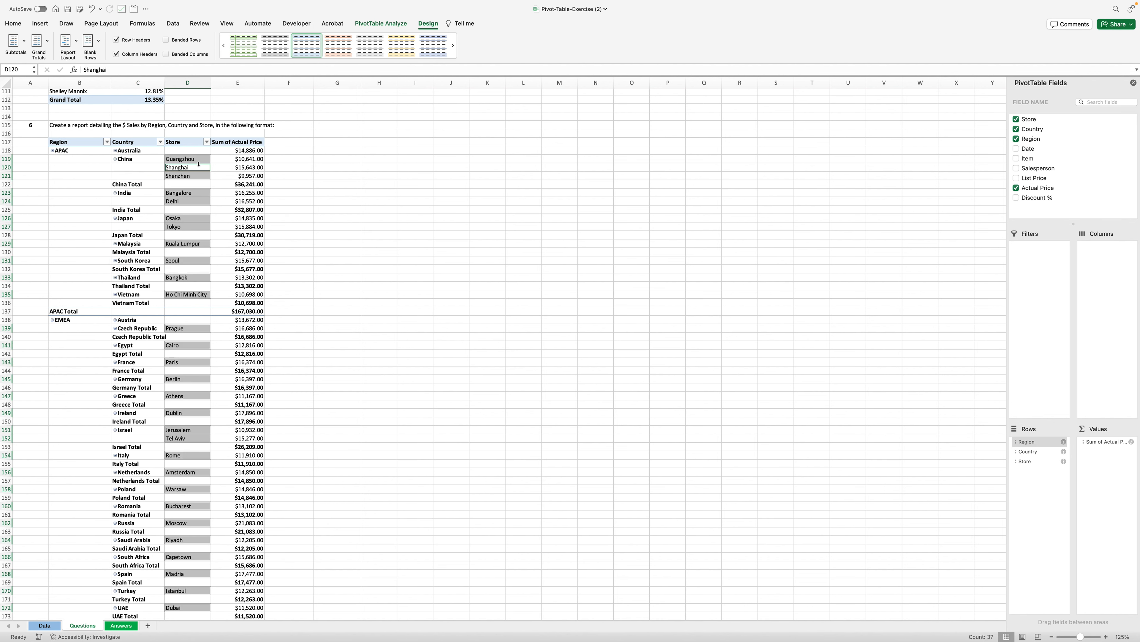
{"action": "left_click", "coordinate": [151, 169]}
{"action": "left_click", "coordinate": [171, 165]}
{"action": "left_click", "coordinate": [182, 166]}
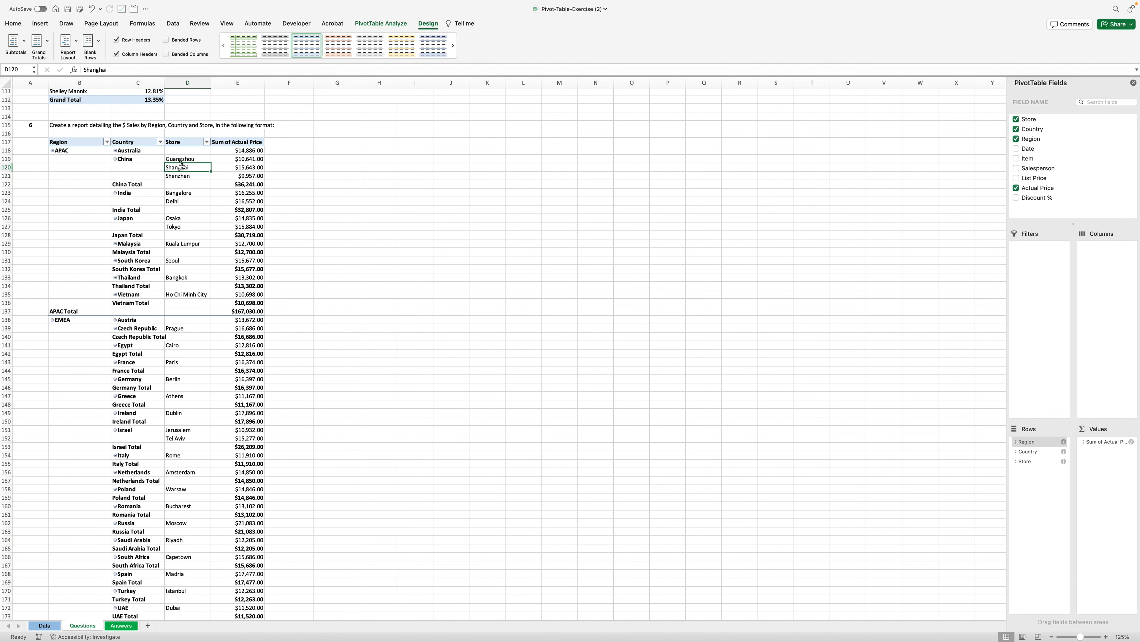
{"action": "scroll", "coordinate": [184, 257], "scroll_direction": "down", "scroll_amount": 5}
{"action": "scroll", "coordinate": [61, 106], "scroll_direction": "up", "scroll_amount": 3}
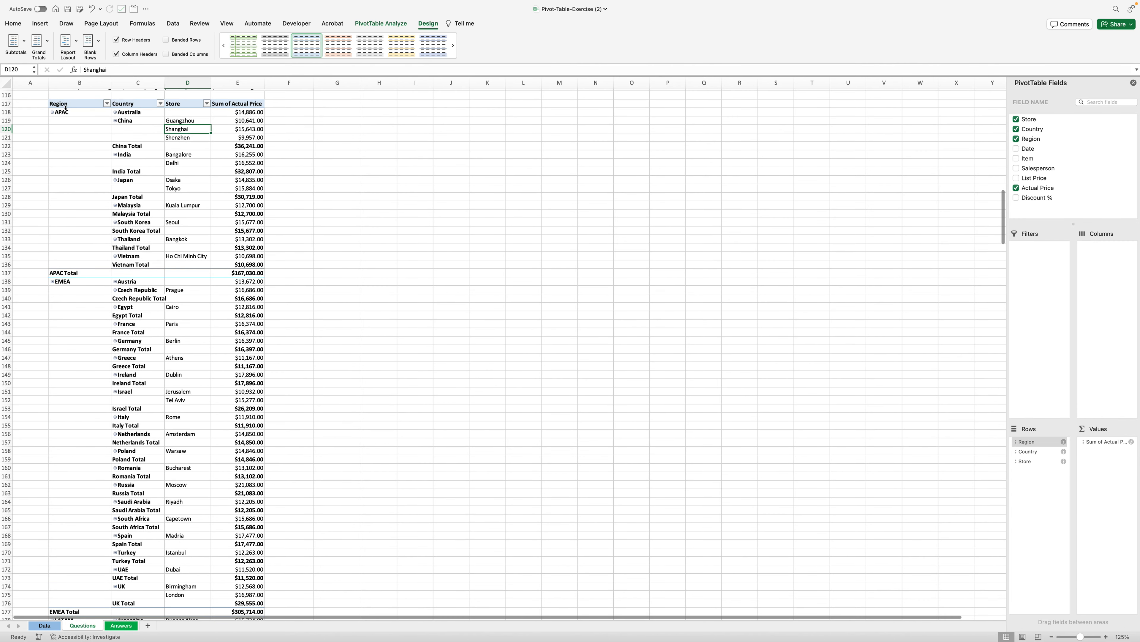
Collapse the APAC, EMEA and LATAM regions in the pivot table so each shows as a single row
{"action": "left_click", "coordinate": [52, 112]}
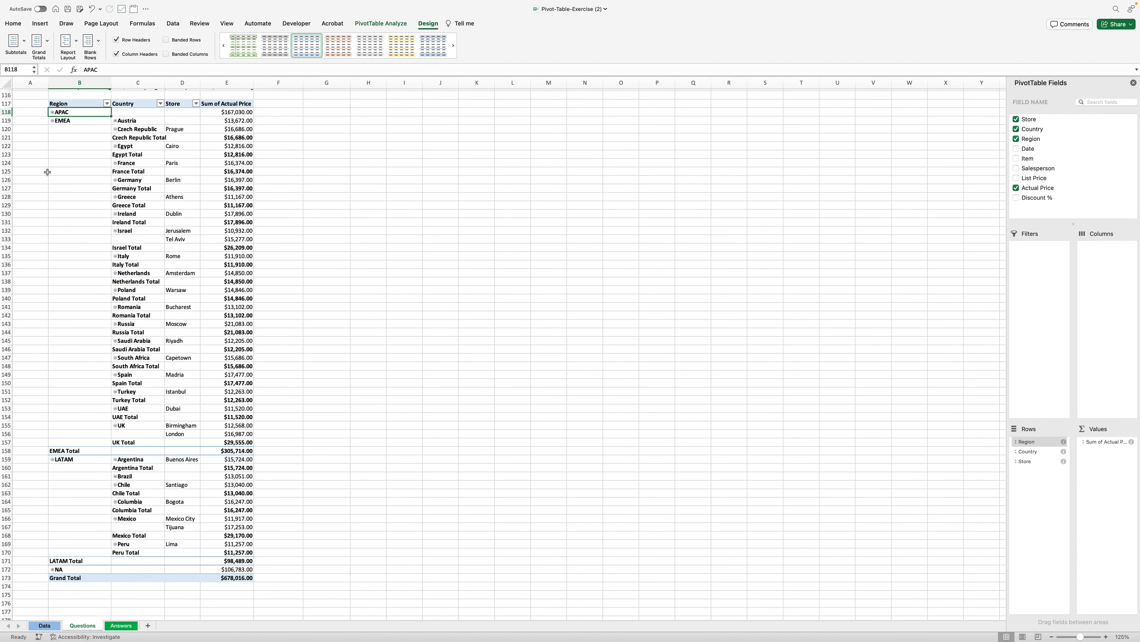
{"action": "left_click", "coordinate": [52, 120]}
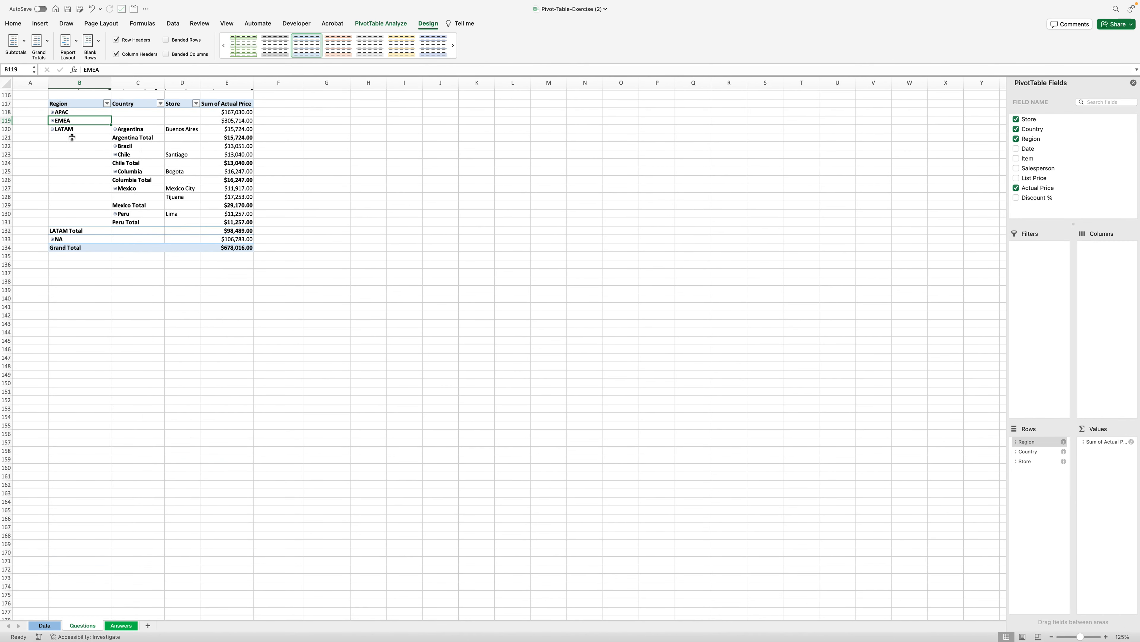
{"action": "left_click", "coordinate": [52, 129]}
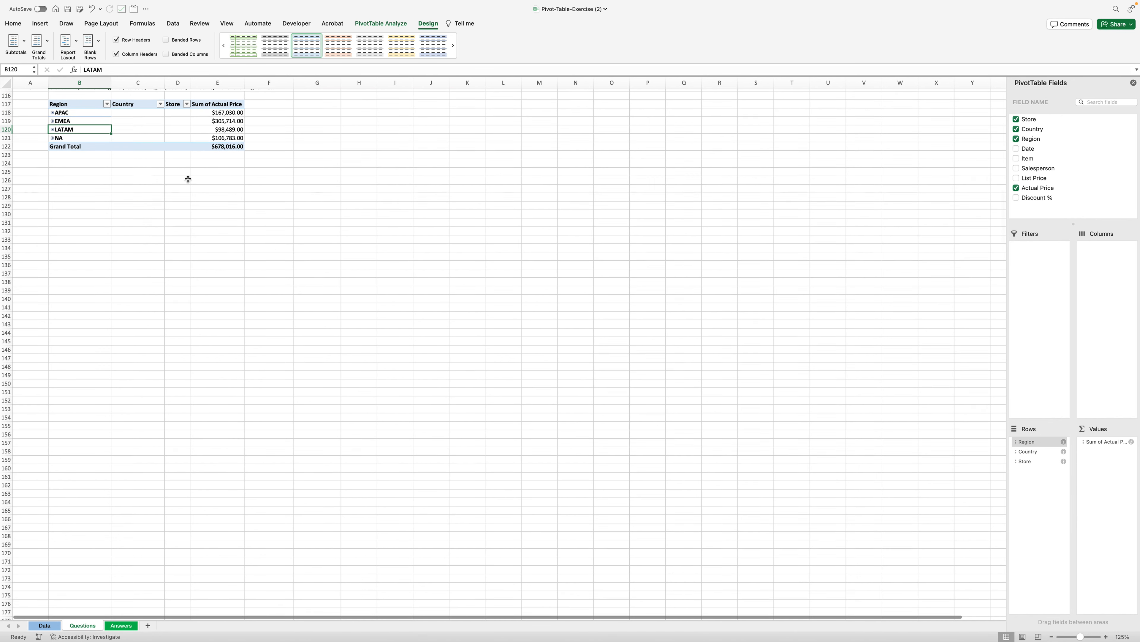
{"action": "scroll", "coordinate": [186, 176], "scroll_direction": "up", "scroll_amount": 6}
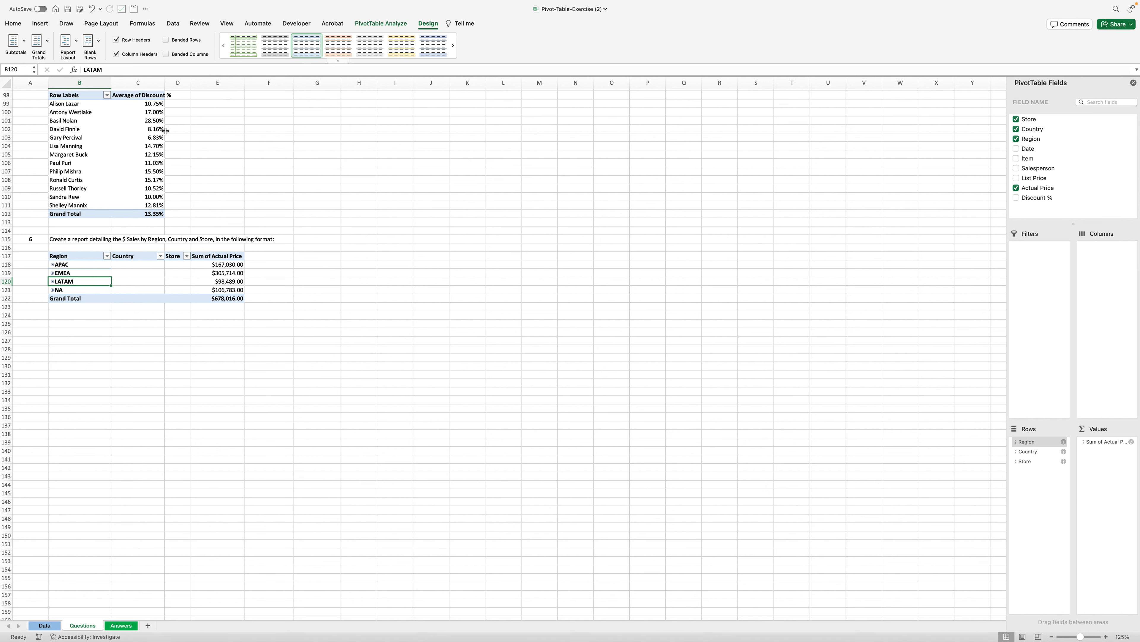
Expand the APAC and EMEA regions to show their countries and stores
{"action": "left_click", "coordinate": [52, 265]}
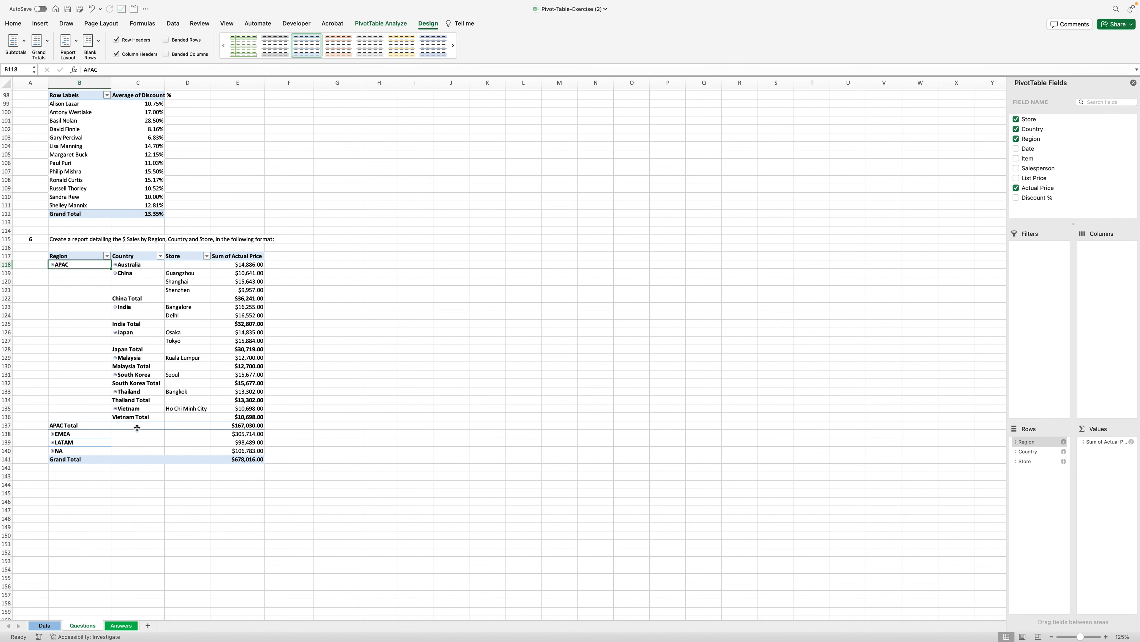
{"action": "left_click", "coordinate": [87, 426]}
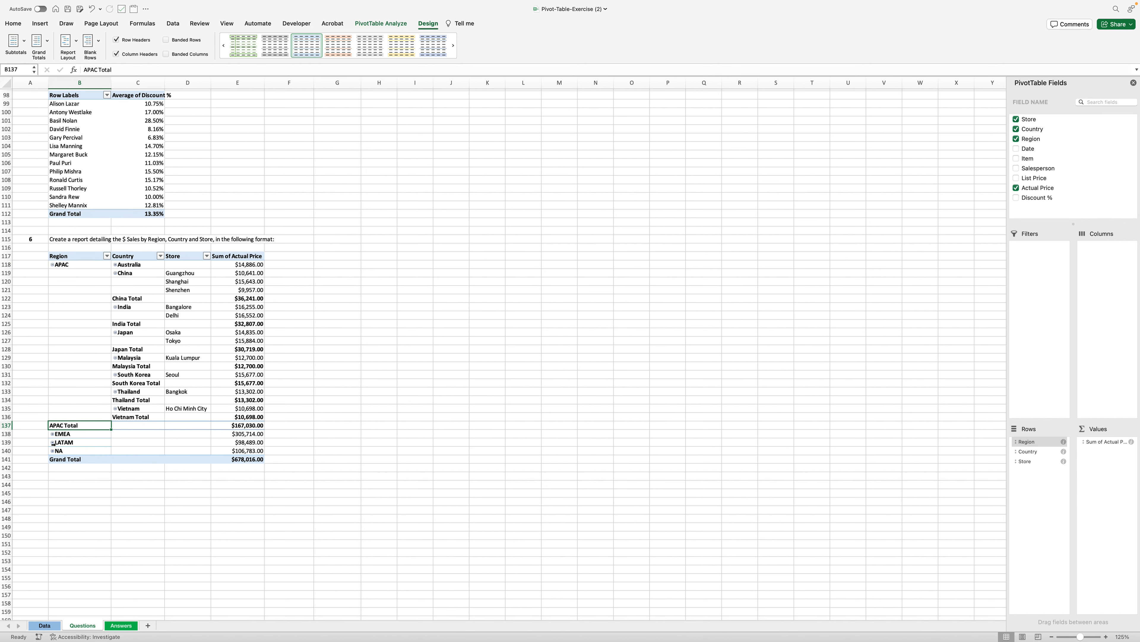
{"action": "left_click", "coordinate": [53, 434]}
{"action": "scroll", "coordinate": [233, 467], "scroll_direction": "down", "scroll_amount": 3}
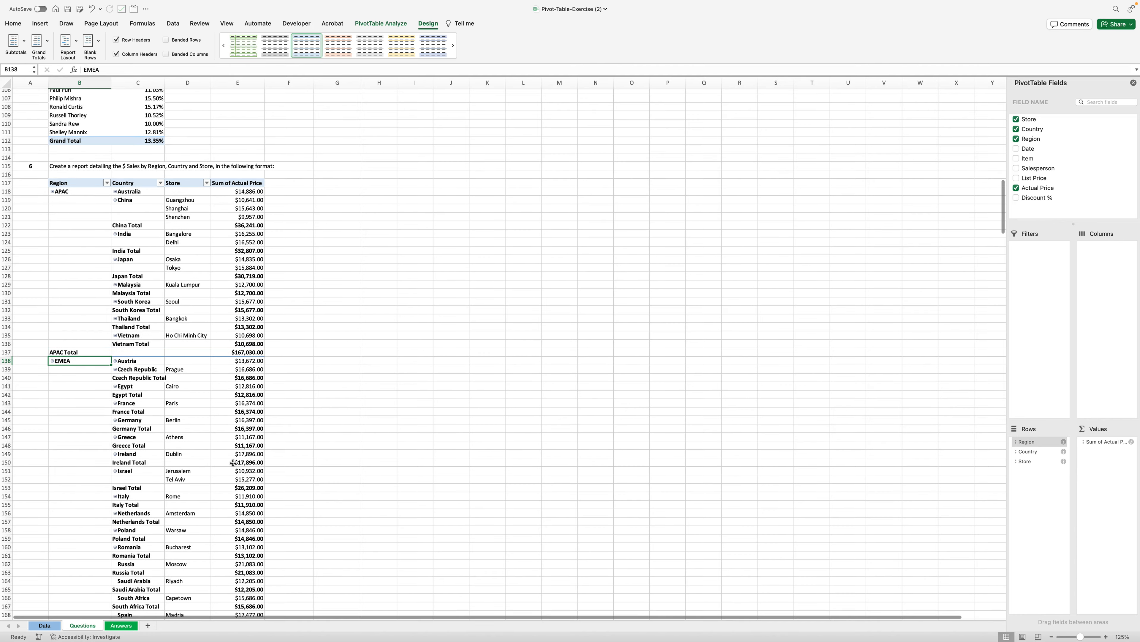
Try hiding all subtotals in the pivot table, comparing with the APAC Total row, and undo the change
{"action": "left_click", "coordinate": [175, 293]}
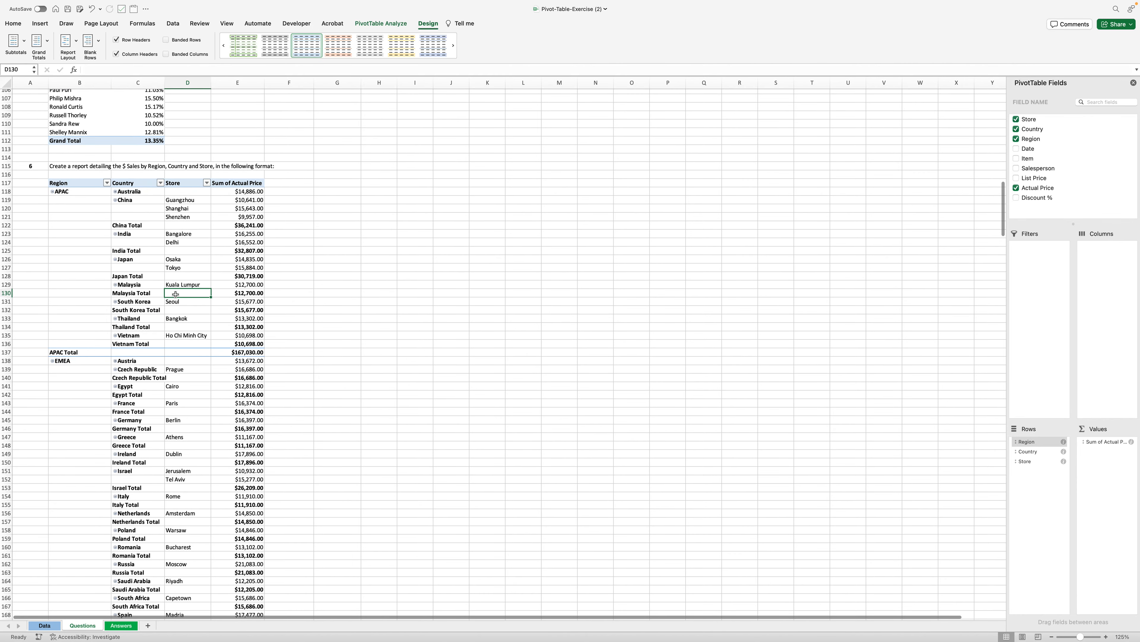
{"action": "left_click", "coordinate": [14, 45]}
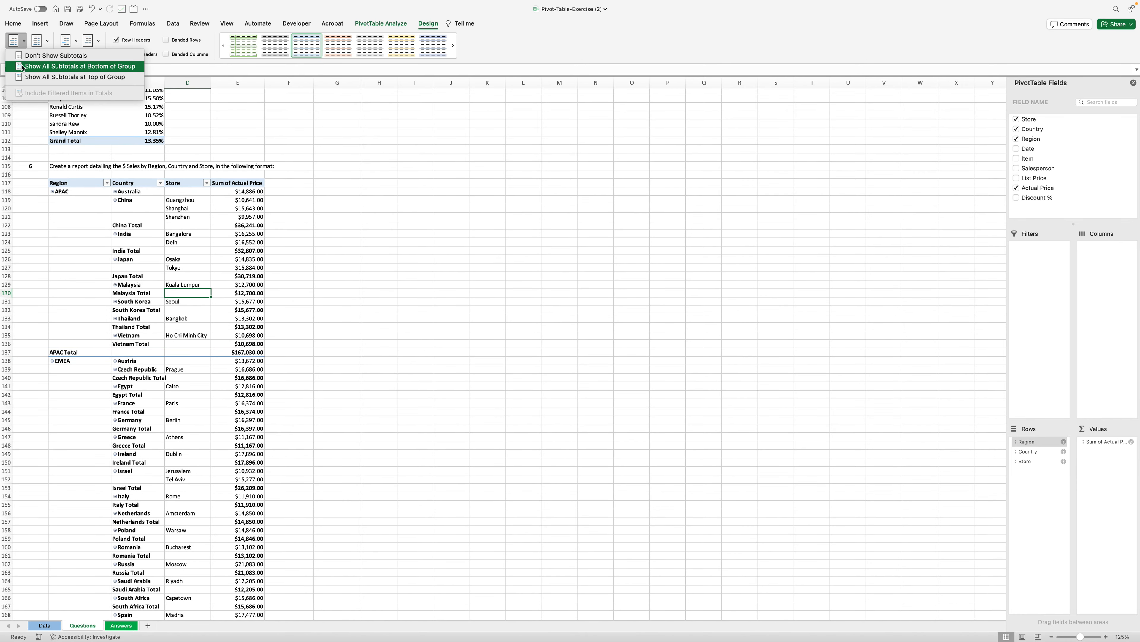
{"action": "left_click", "coordinate": [40, 56]}
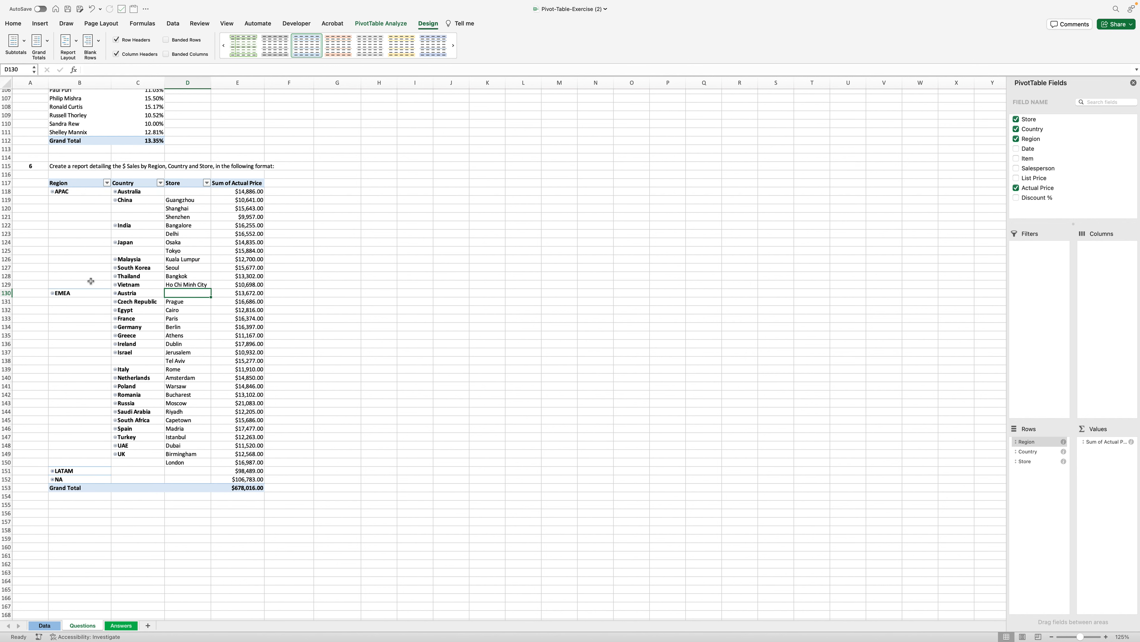
{"action": "key", "text": "cmd+z"}
{"action": "left_click", "coordinate": [81, 352]}
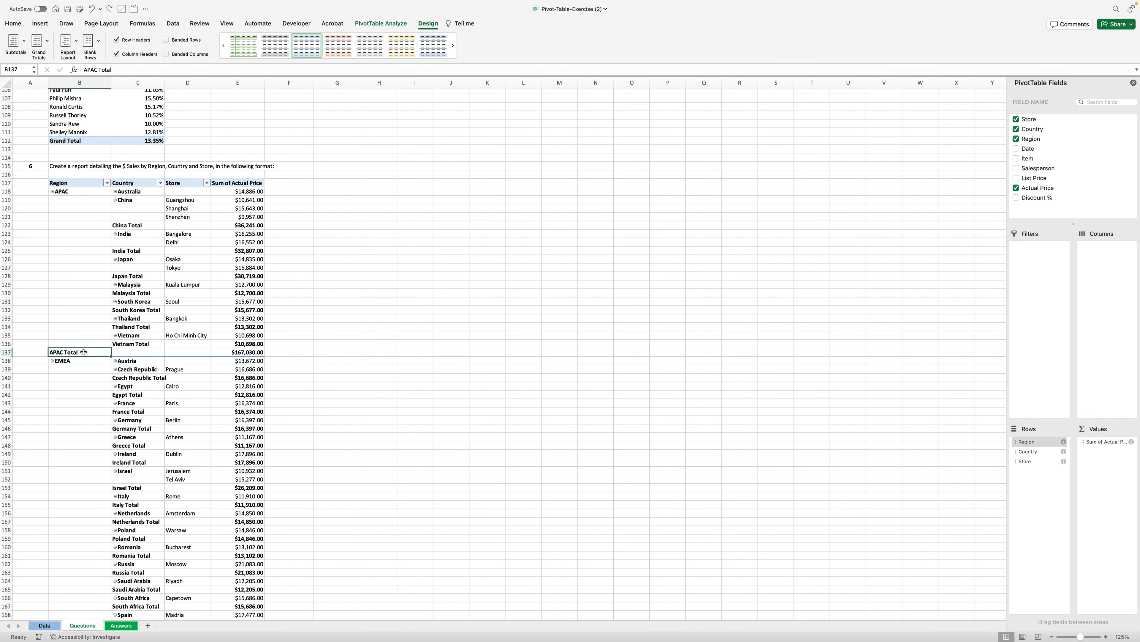
{"action": "left_click", "coordinate": [244, 351]}
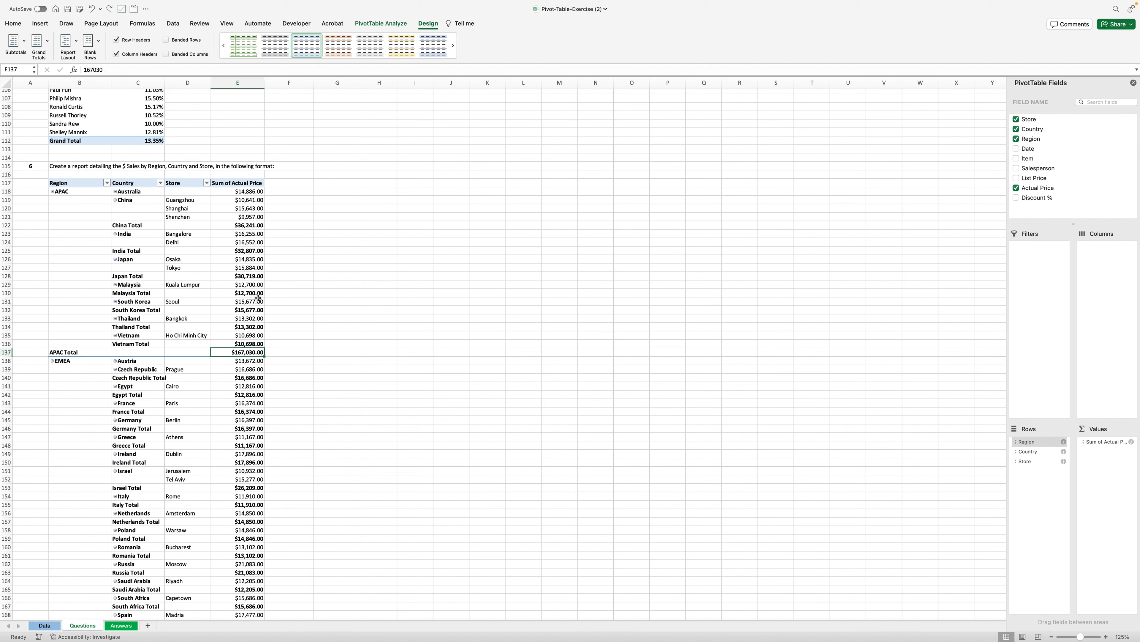
{"action": "key", "text": "super+y"}
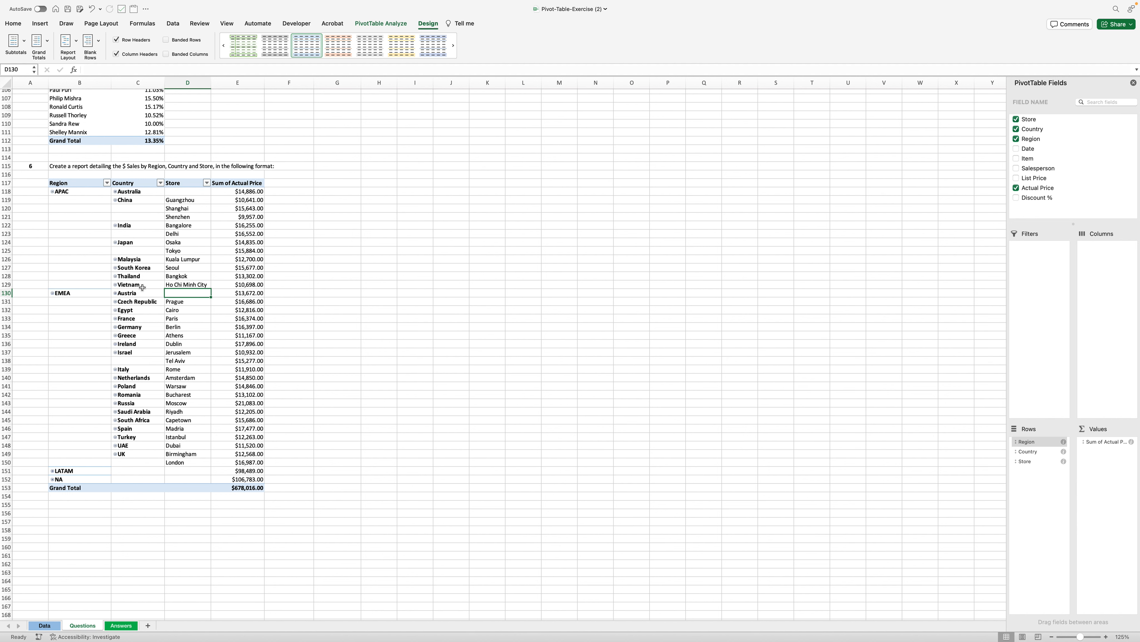
{"action": "key", "text": "super+z"}
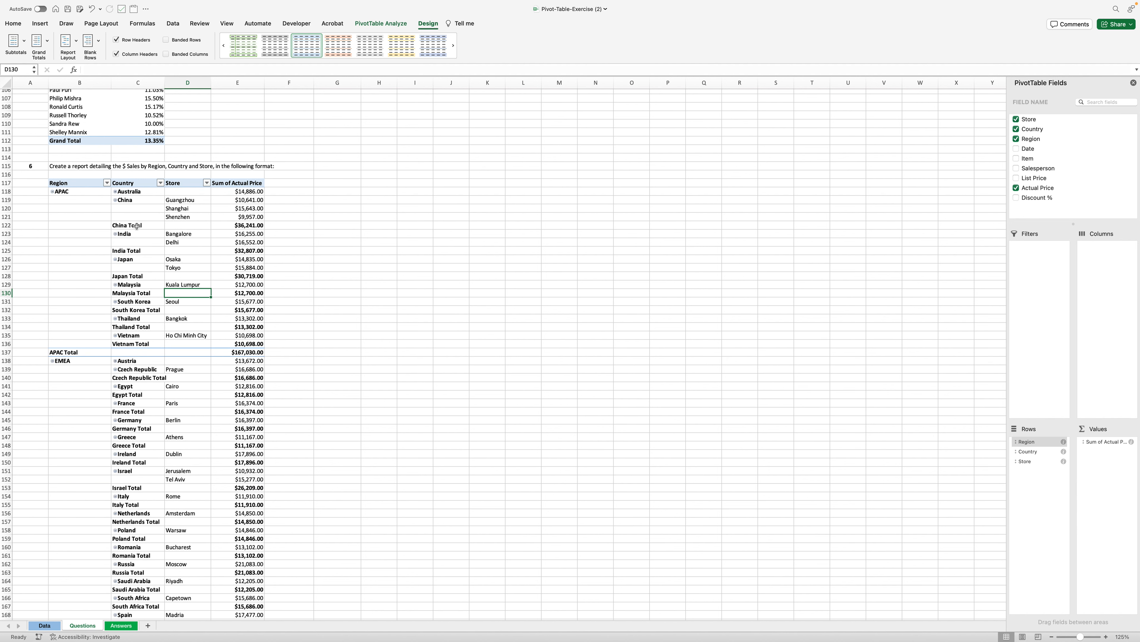
Examine the country subtotal rows, such as China Total and Japan Total, and the APAC Total row
{"action": "left_click_drag", "start_coordinate": [150, 225], "coordinate": [261, 228]}
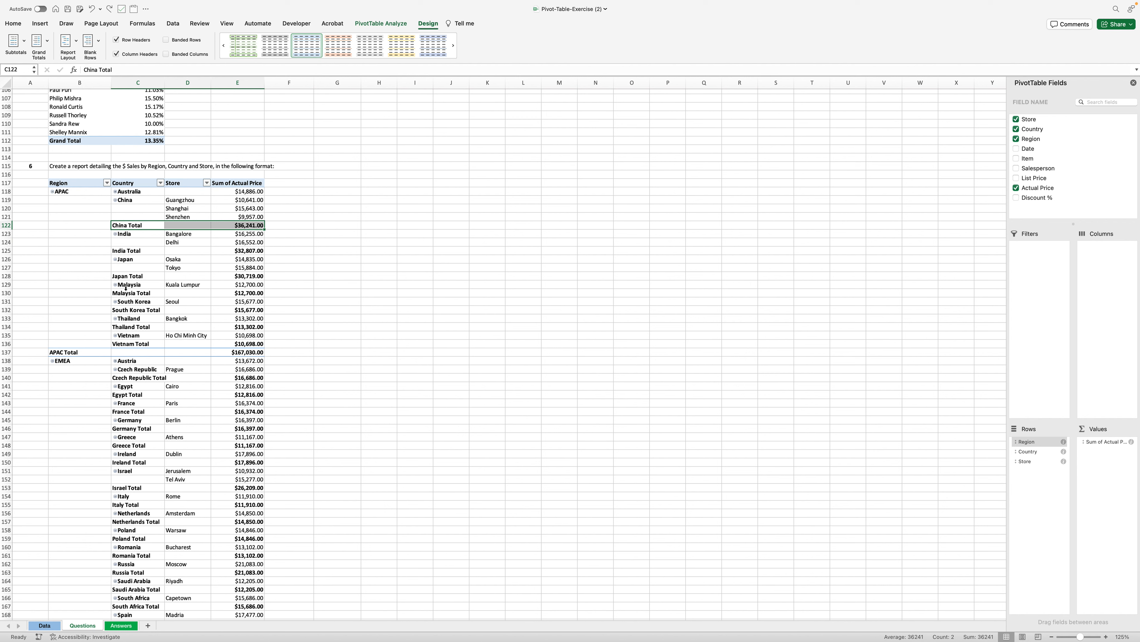
{"action": "left_click_drag", "start_coordinate": [125, 278], "coordinate": [238, 275]}
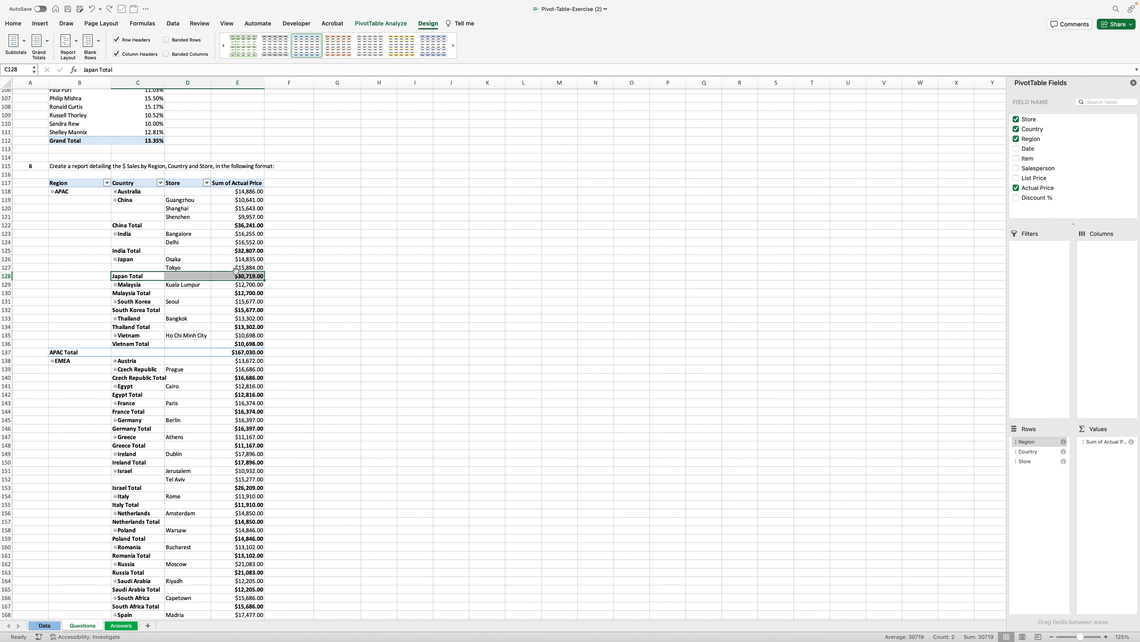
{"action": "left_click", "coordinate": [310, 295]}
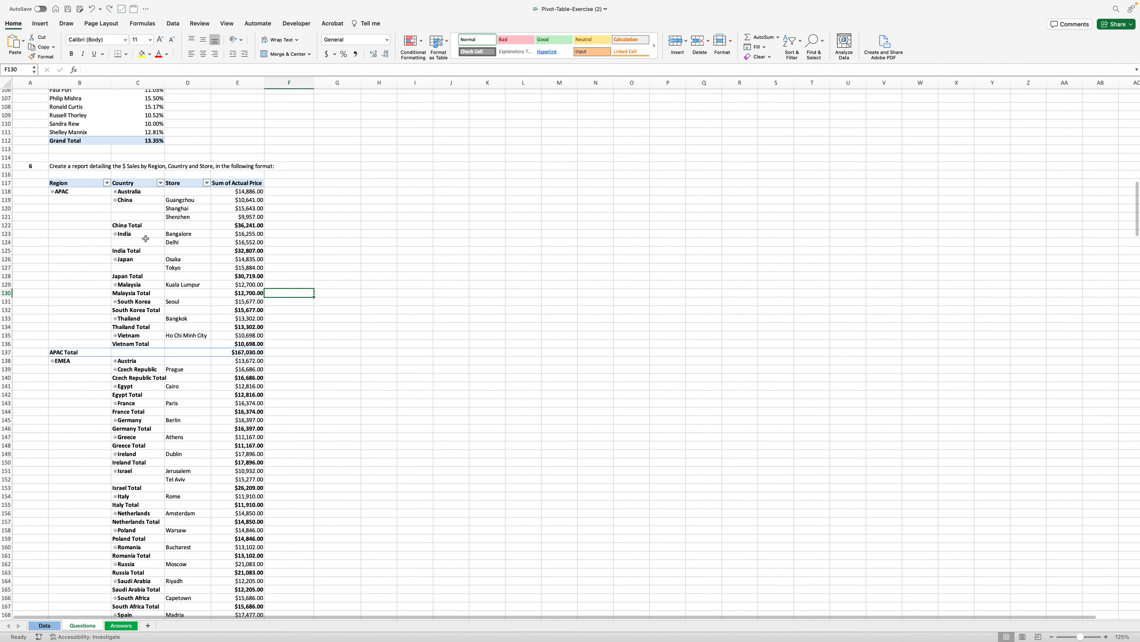
{"action": "left_click", "coordinate": [159, 225]}
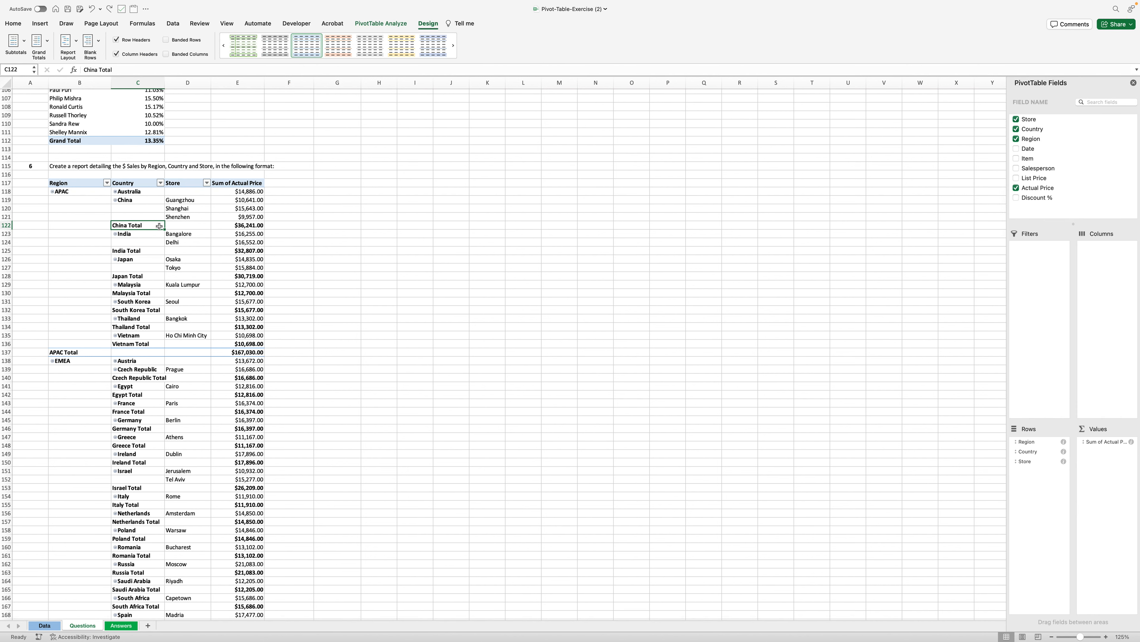
{"action": "left_click", "coordinate": [106, 259]}
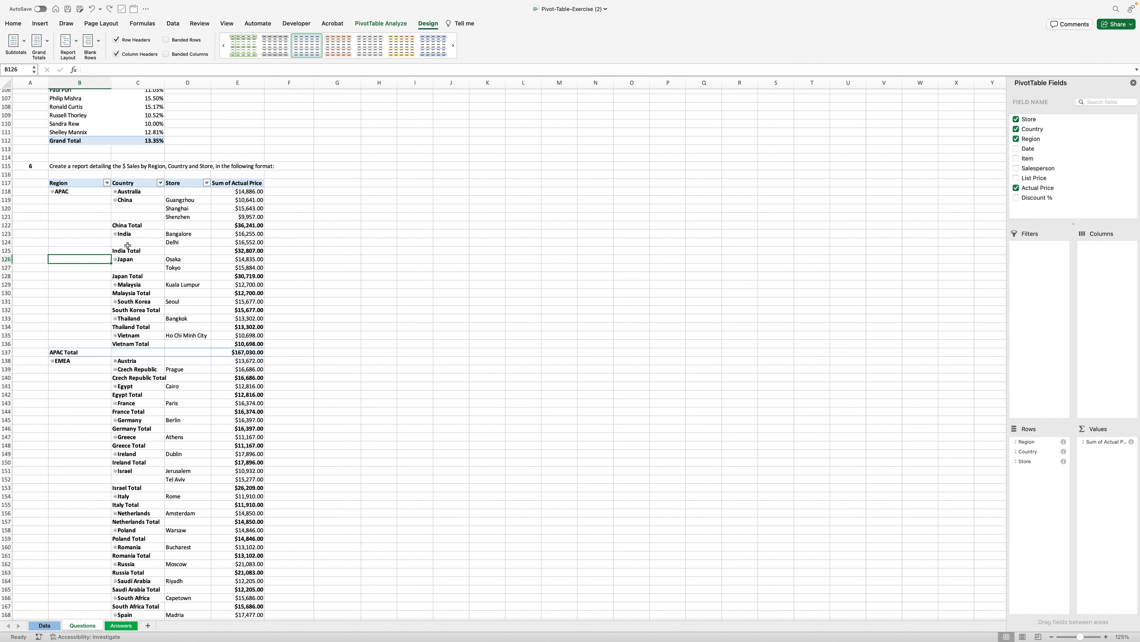
{"action": "left_click", "coordinate": [74, 354]}
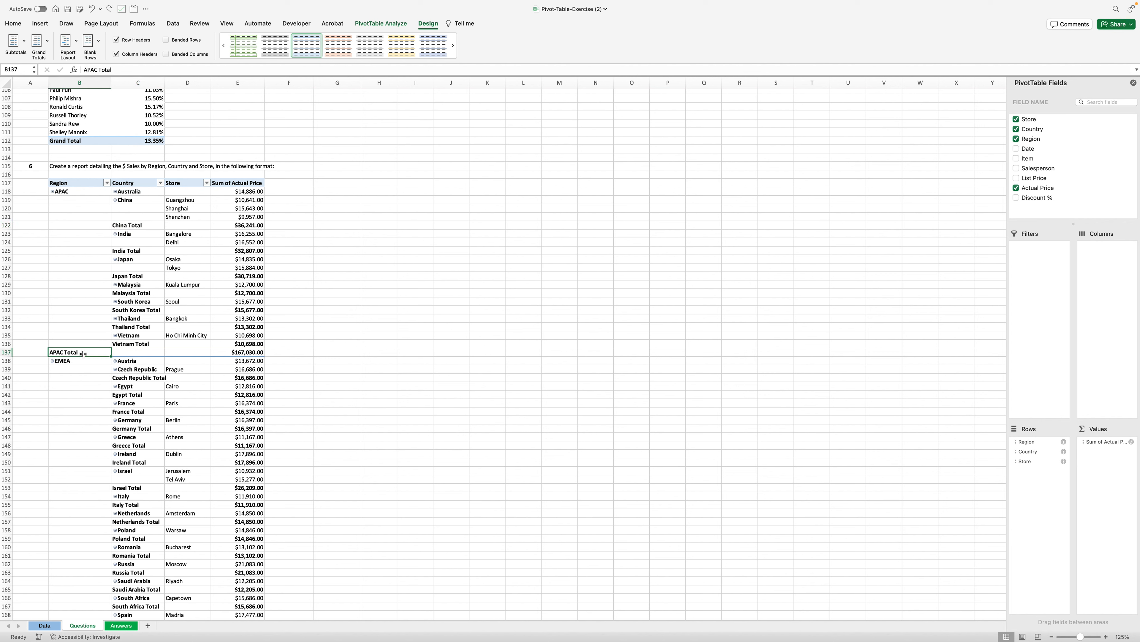
{"action": "left_click", "coordinate": [124, 346]}
{"action": "left_click", "coordinate": [140, 328]}
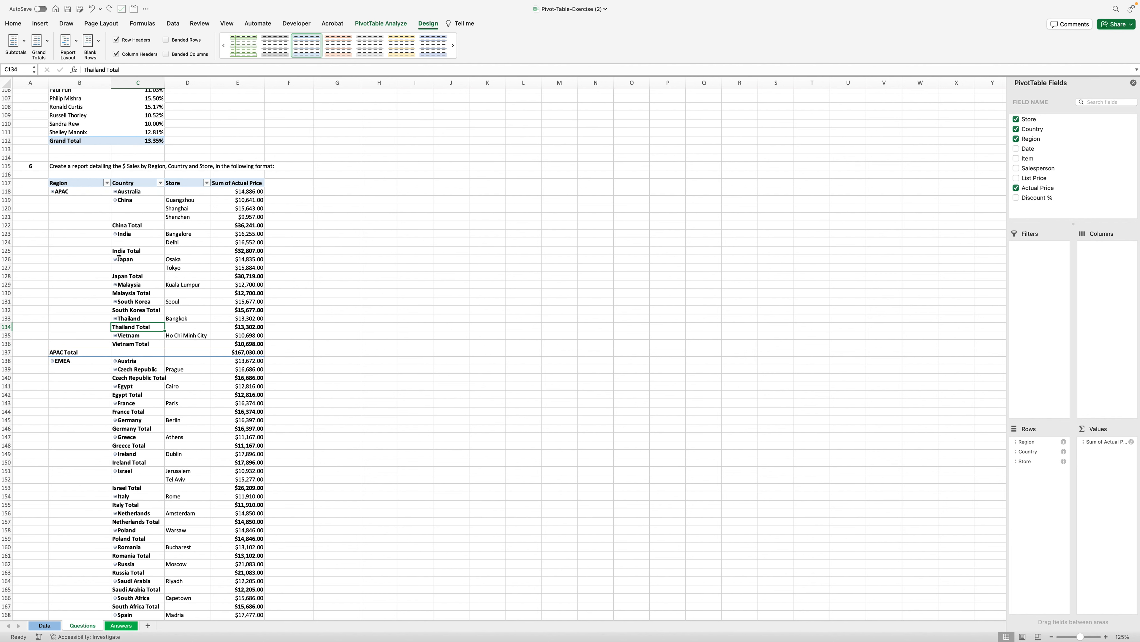
Set the pivot table to show no subtotals for its regions and countries
{"action": "left_click", "coordinate": [24, 40]}
{"action": "left_click", "coordinate": [27, 68]}
{"action": "left_click", "coordinate": [23, 41]}
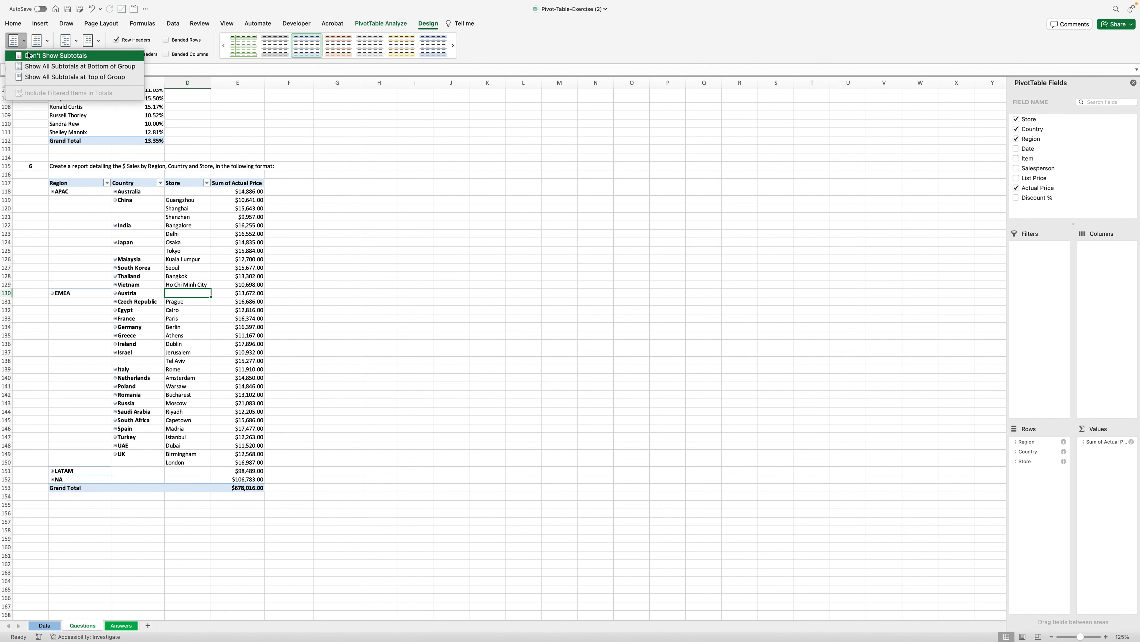
{"action": "left_click", "coordinate": [84, 247]}
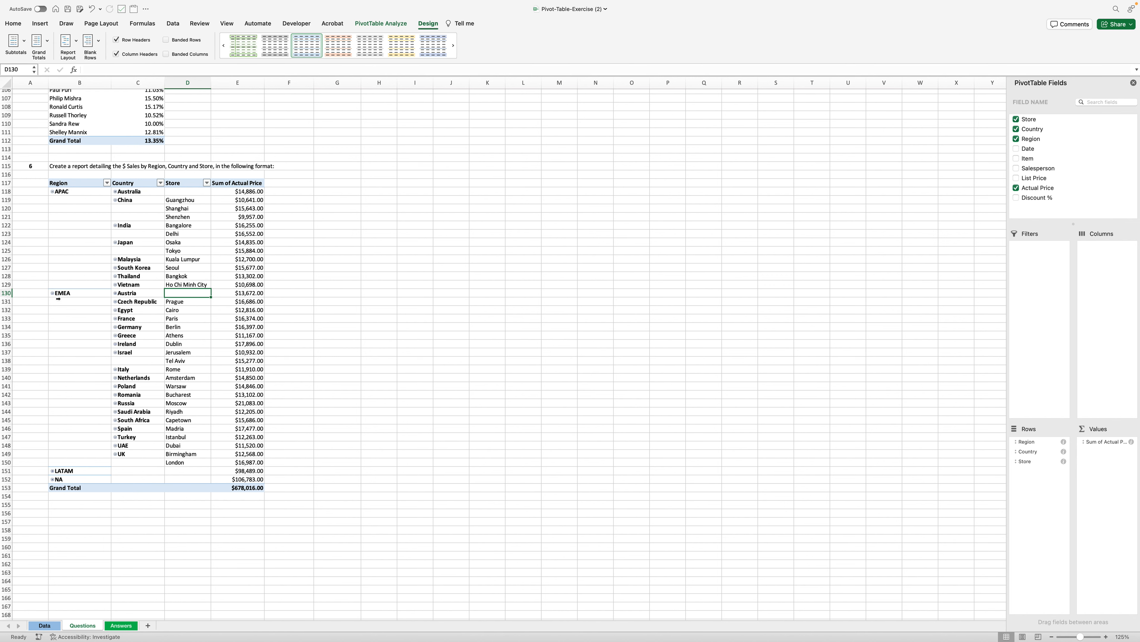
Expand the LATAM region to show its countries and stores
{"action": "left_click", "coordinate": [52, 472]}
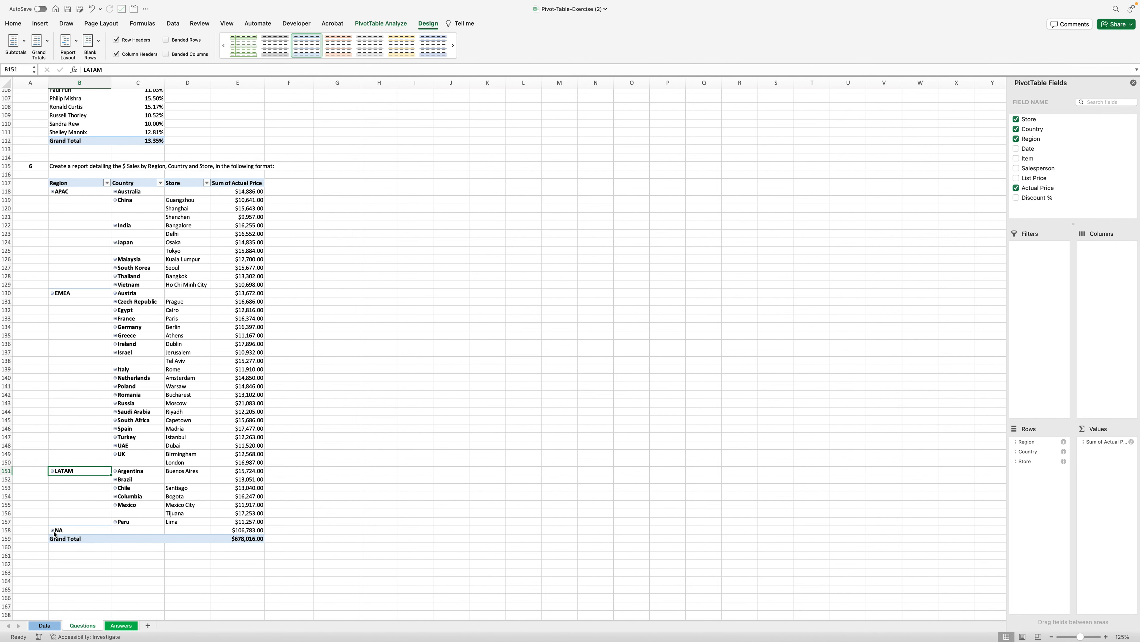